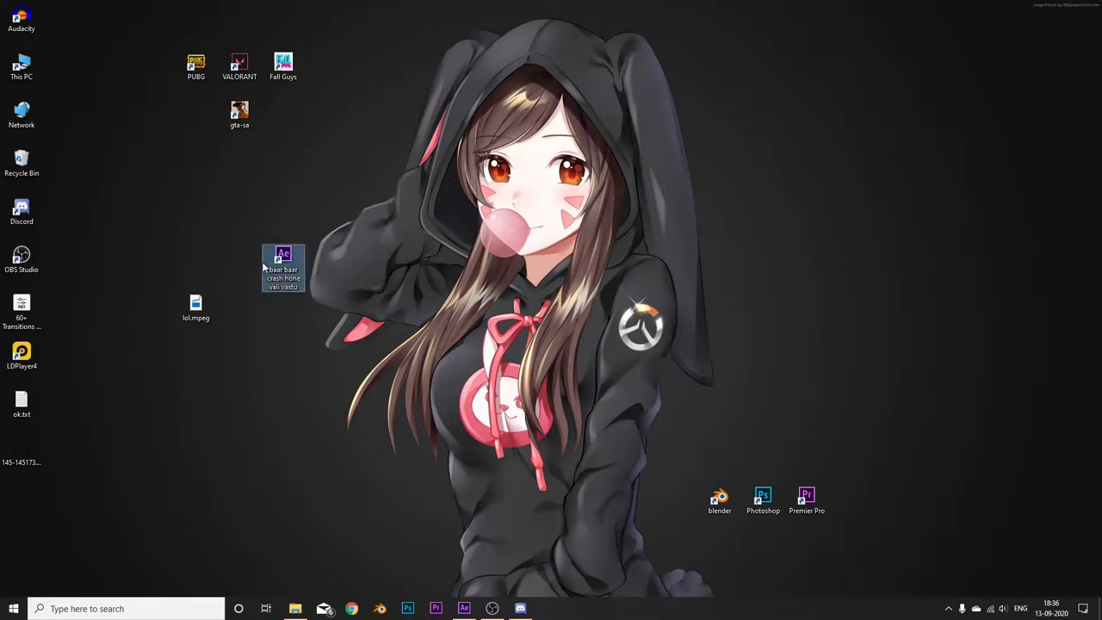
Step: Nudge the After Effects shortcut slightly left and empty the Recycle Bin
left_click_drag(288, 288, 245, 288)
right_click(26, 165)
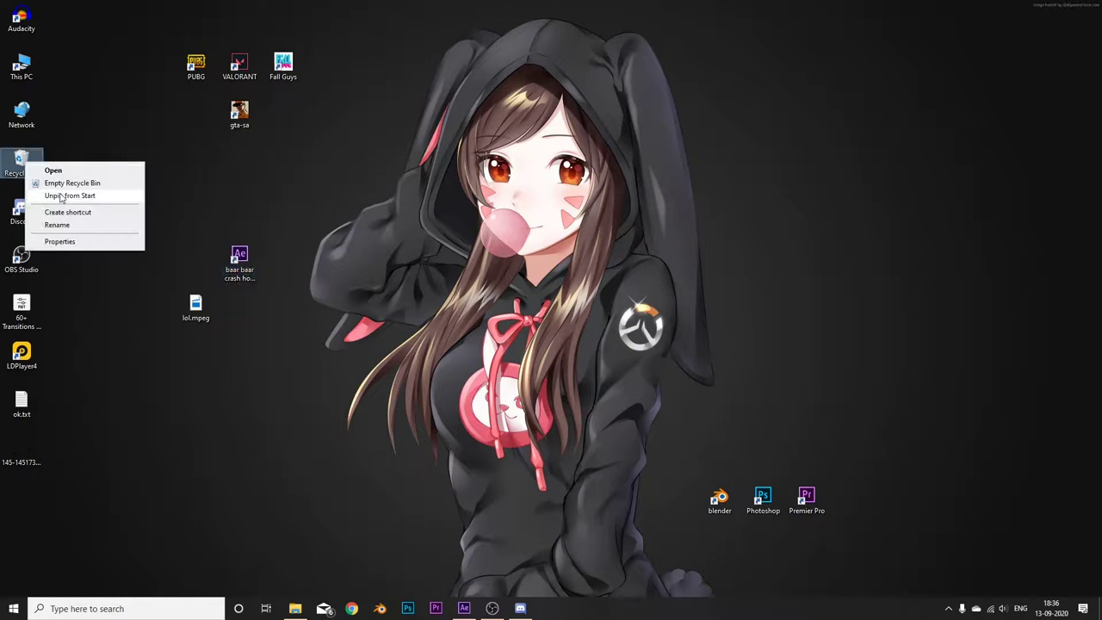
left_click(64, 182)
left_click(592, 314)
Step: Refresh the desktop twice and select the After Effects shortcut
right_click(364, 196)
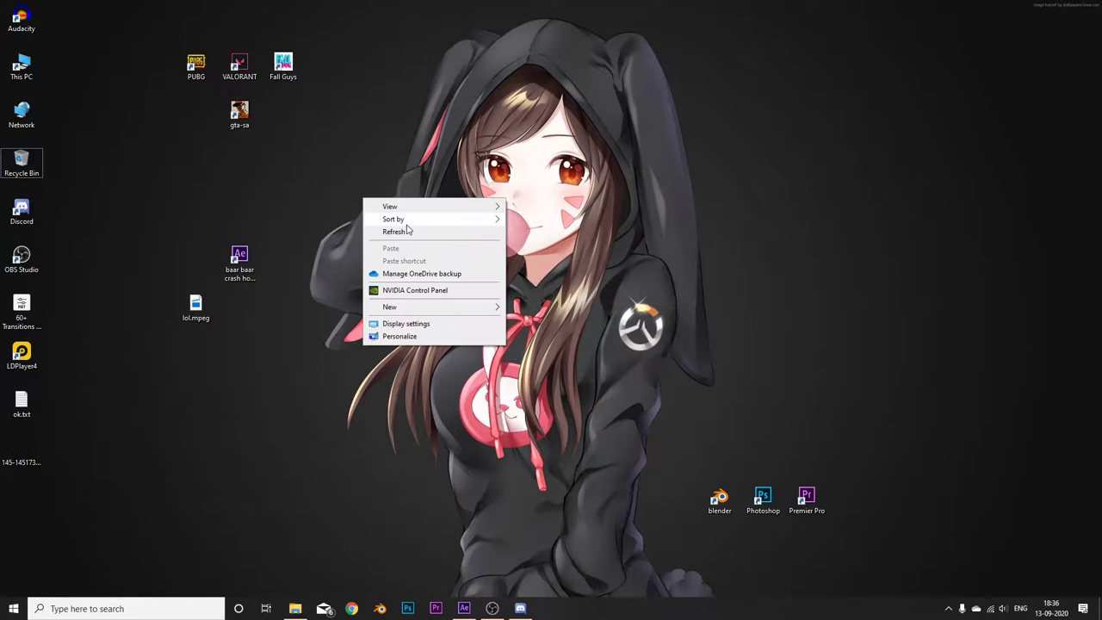
left_click(408, 229)
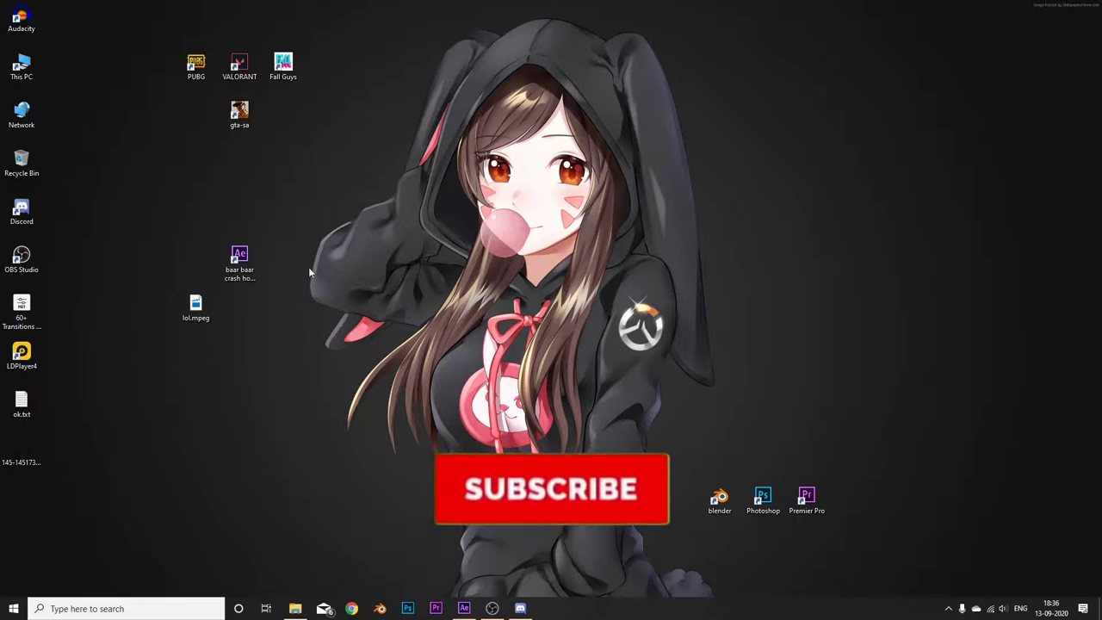
right_click(196, 125)
left_click(228, 163)
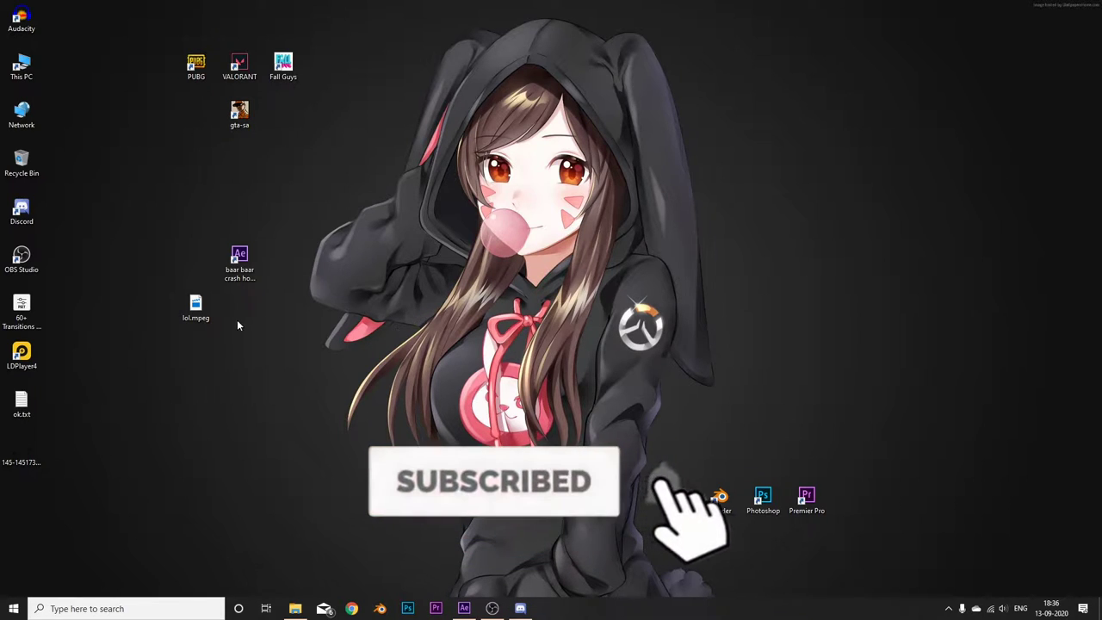
left_click(239, 258)
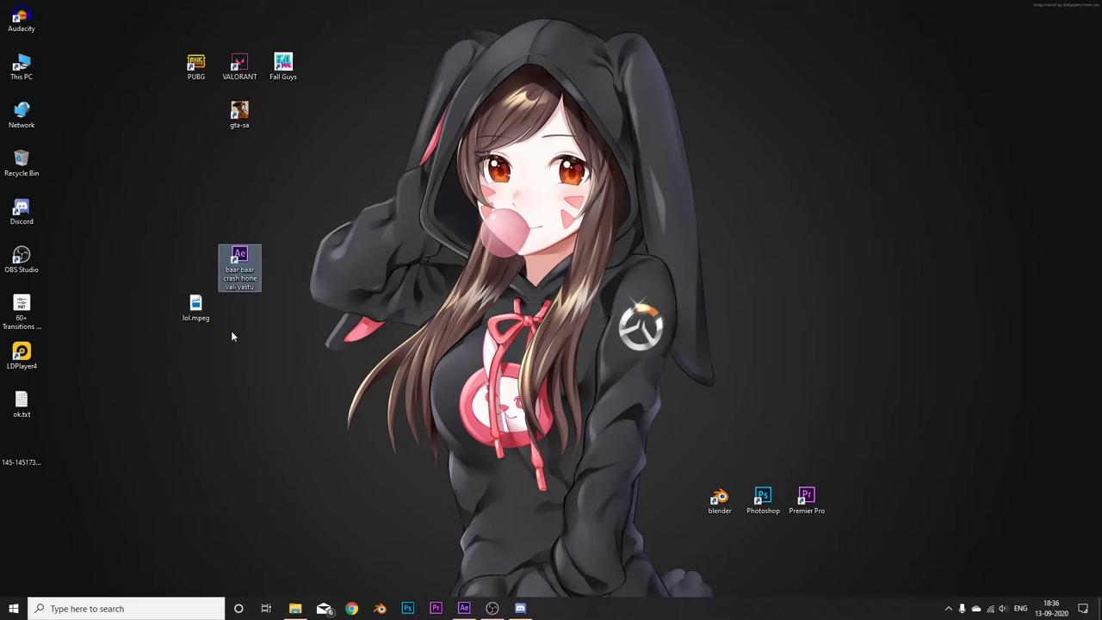
Step: Import lol.mpeg and build a composition named lol from it
mouse_move(194, 309)
left_mouse_down()
mouse_move(451, 607)
mouse_move(318, 450)
mouse_move(121, 277)
left_mouse_up()
mouse_move(36, 155)
left_mouse_down()
mouse_move(212, 497)
mouse_move(207, 485)
left_mouse_up()
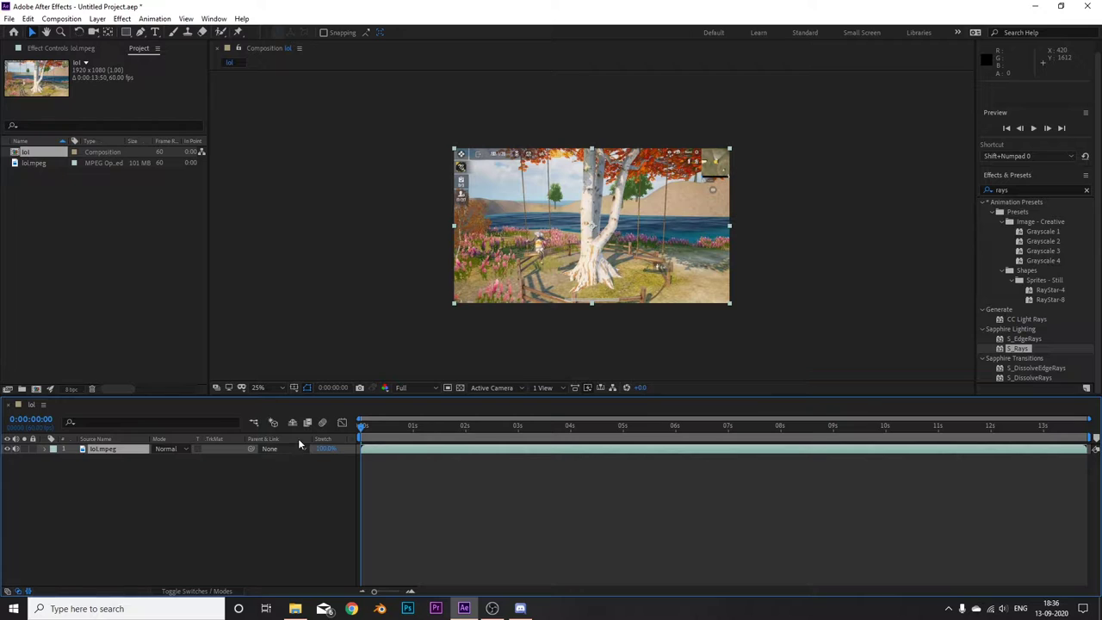
scroll(410, 303, "up", 2)
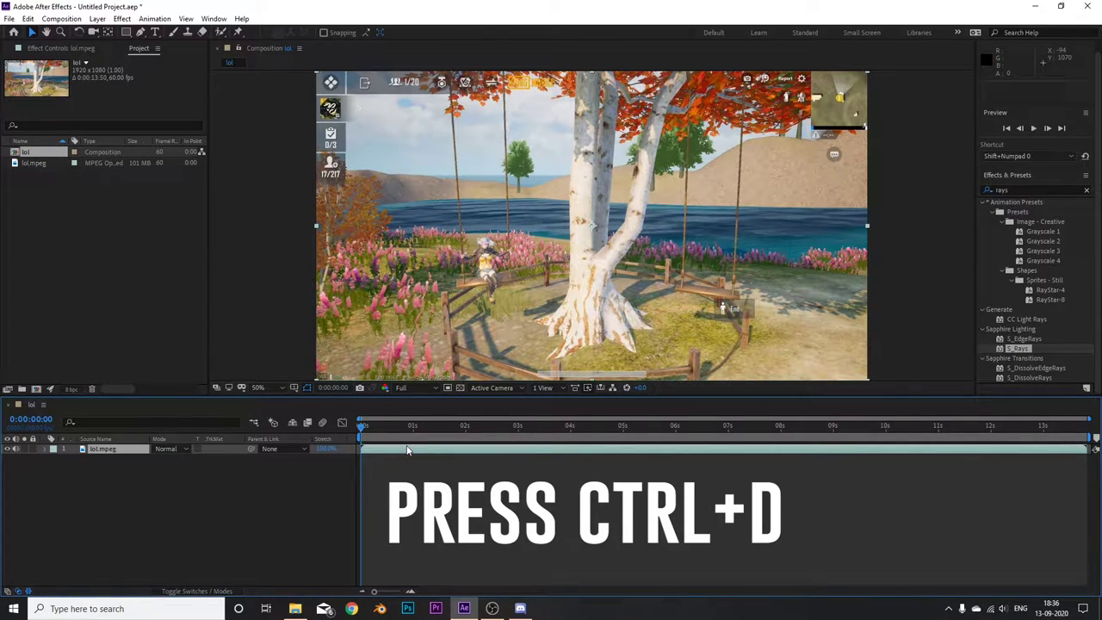
Step: Duplicate the lol.mpeg layer with Ctrl+D and mute the duplicate's audio
left_click(209, 494)
left_click(413, 449)
key("ctrl+d")
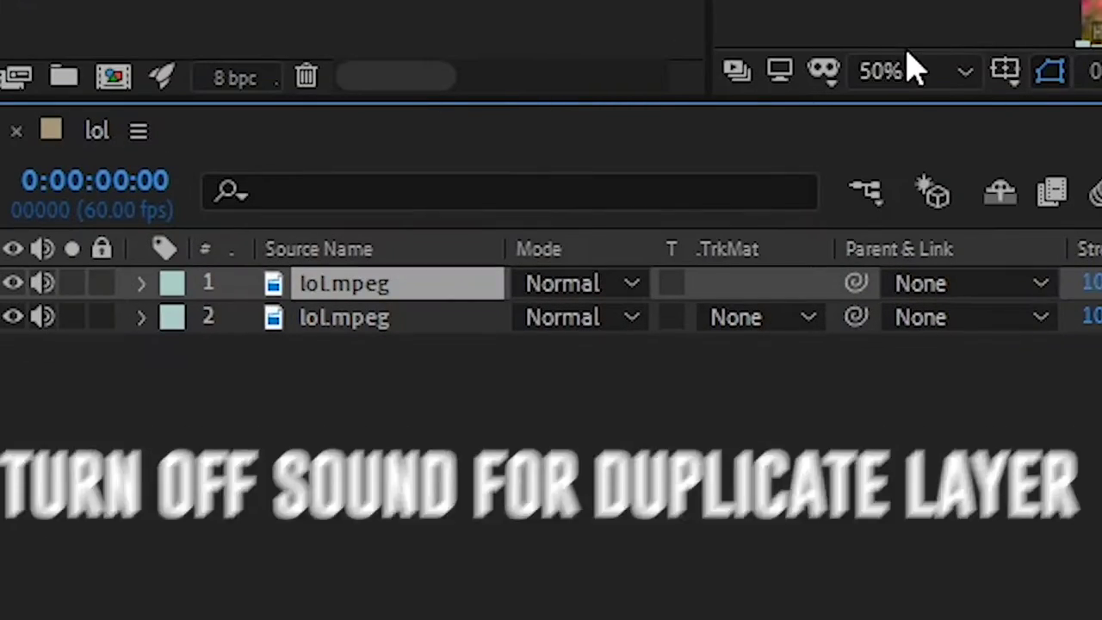
left_click(42, 283)
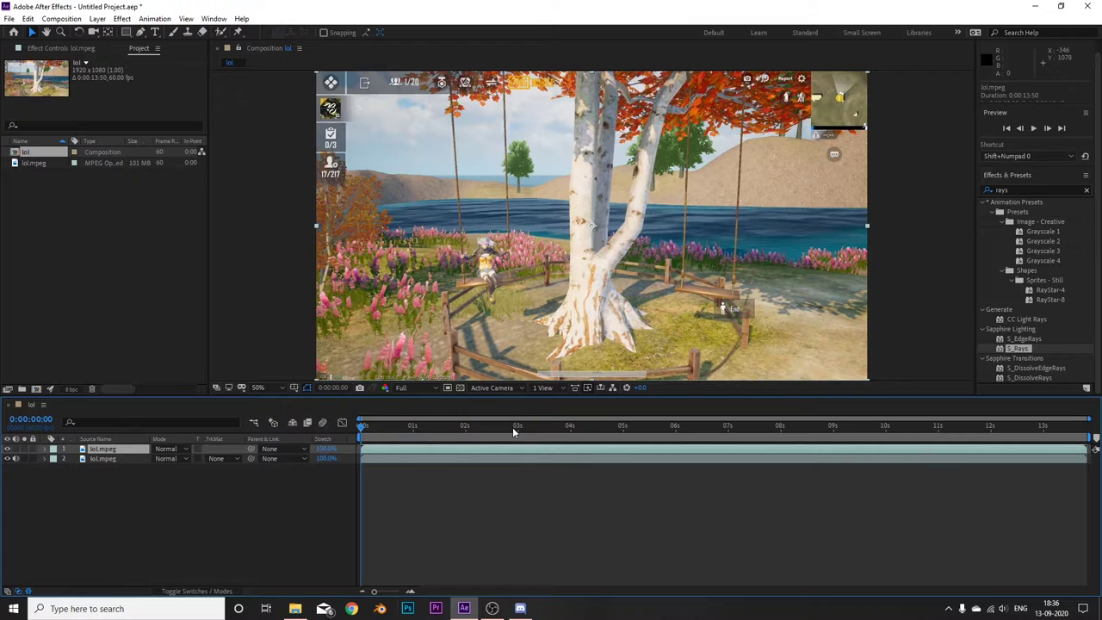
Step: Apply Curves to the top lol.mpeg layer, lifting midtones and lowering shadows into an S-curve
left_click(1085, 190)
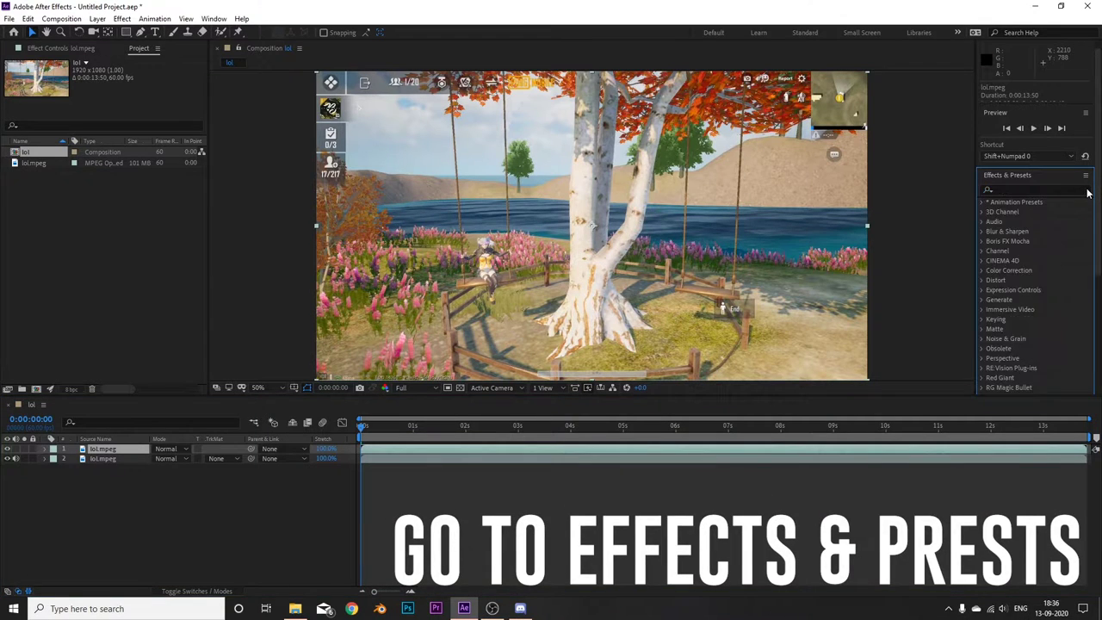
left_click(1008, 81)
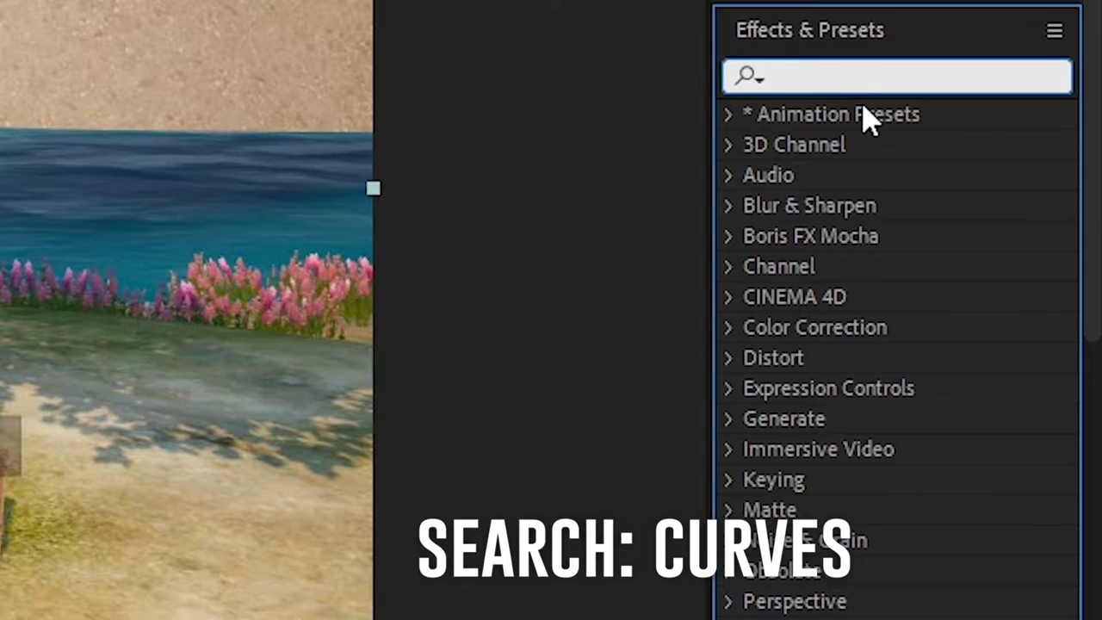
type("cu")
type("r")
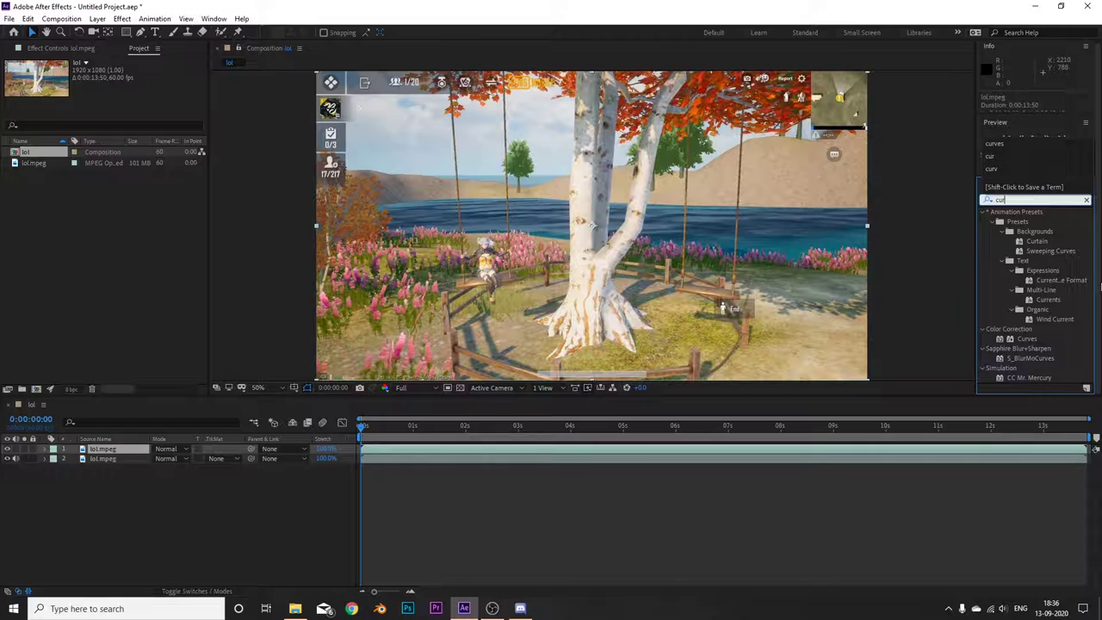
left_click_drag(1029, 338, 794, 448)
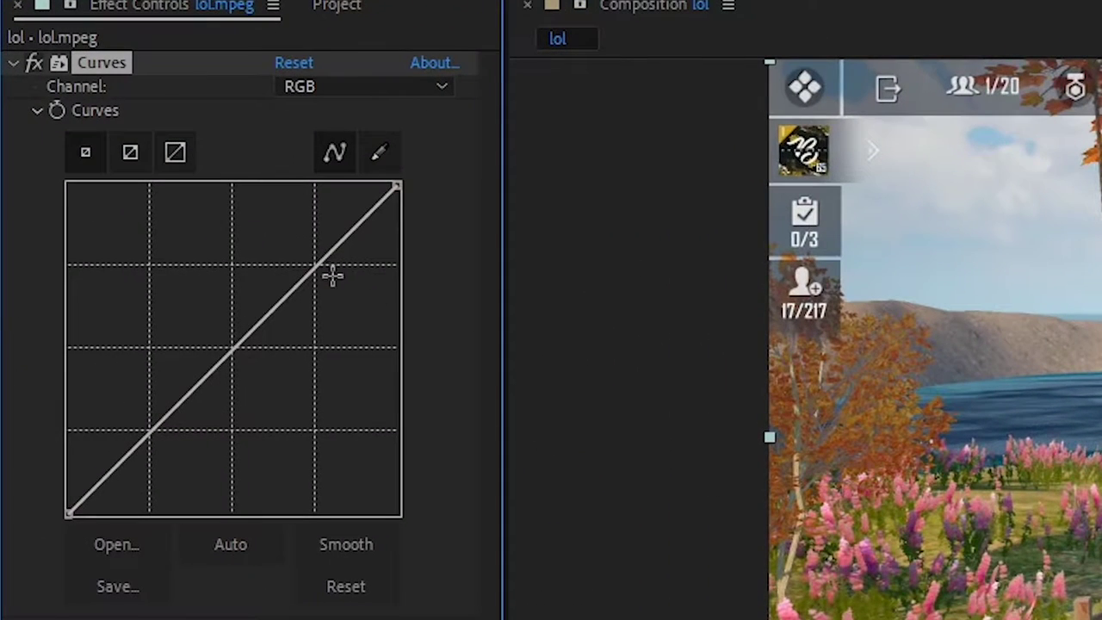
left_click_drag(318, 267, 300, 255)
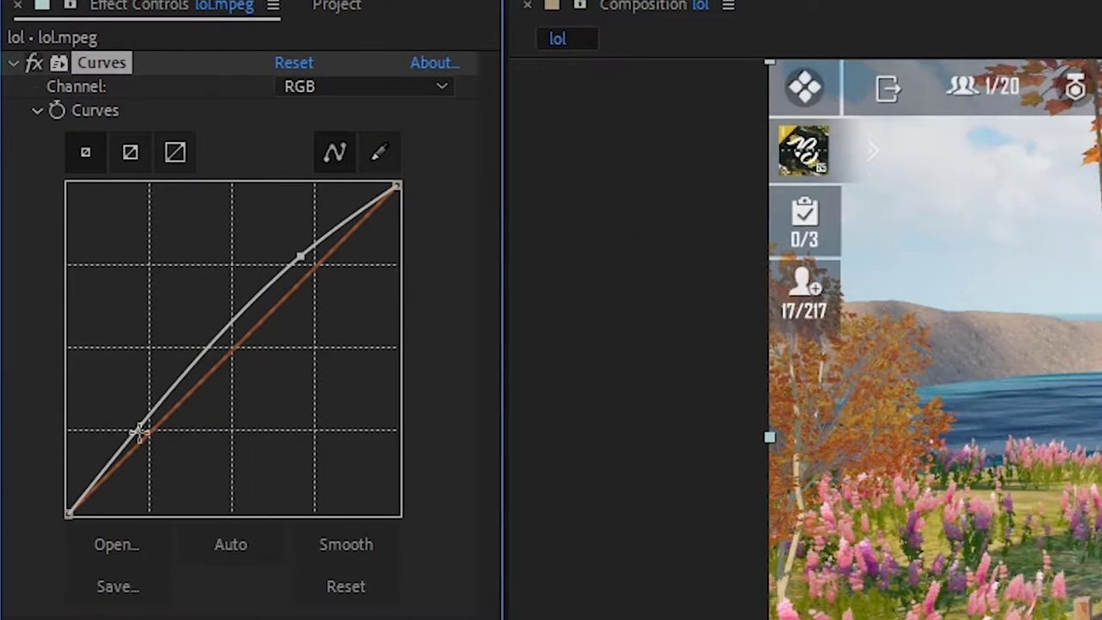
left_click_drag(140, 433, 177, 442)
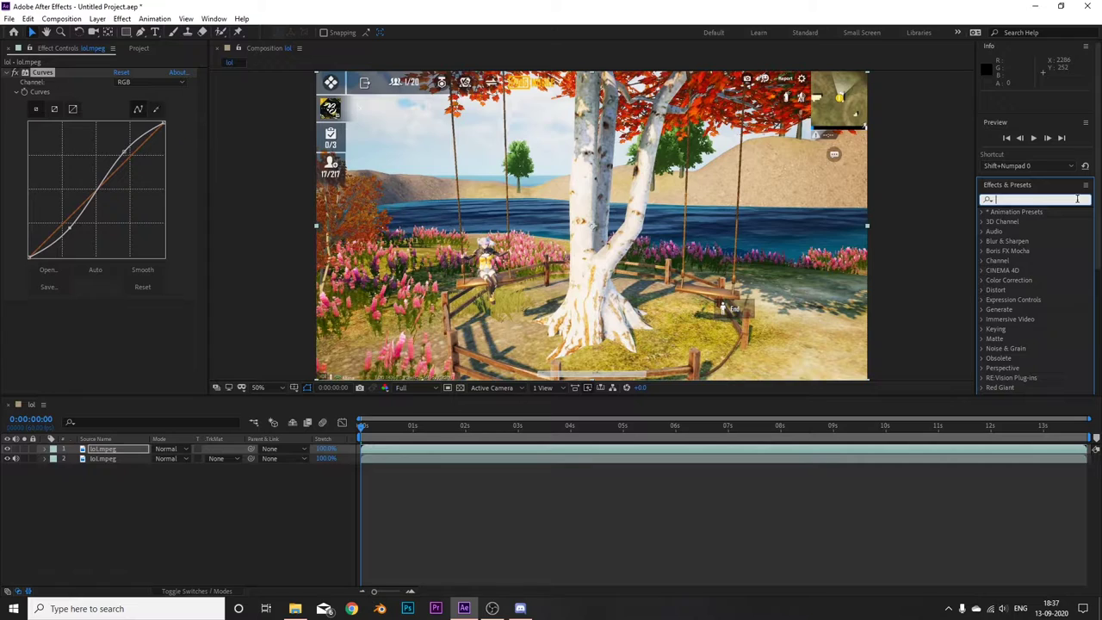
Step: Apply Levels to the top layer after Curves and set Input Black to 196
left_click(1029, 102)
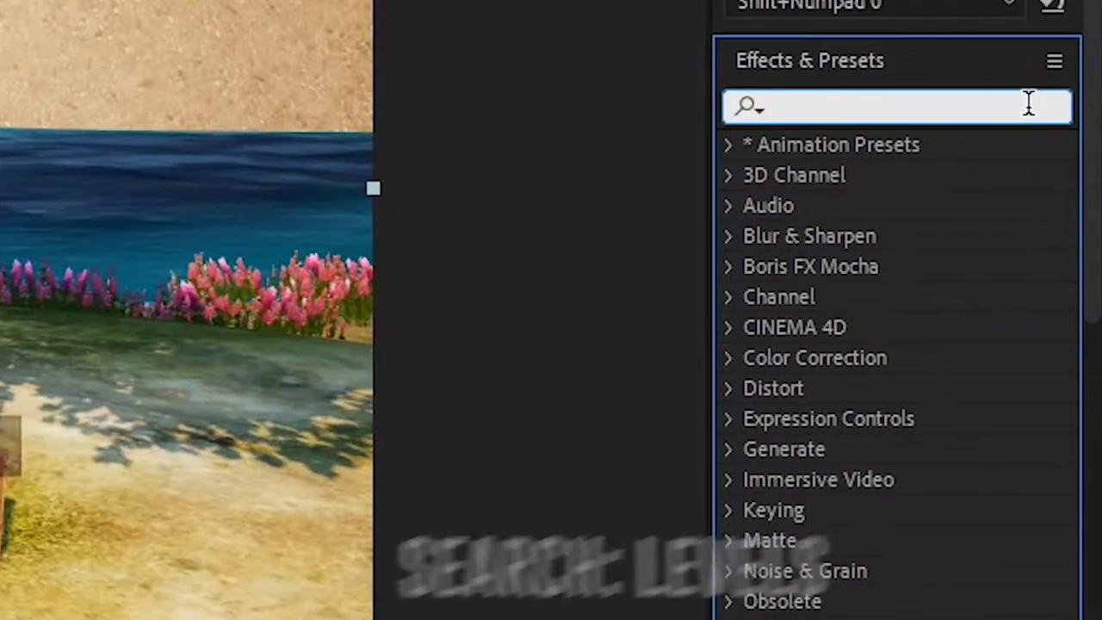
type("leve")
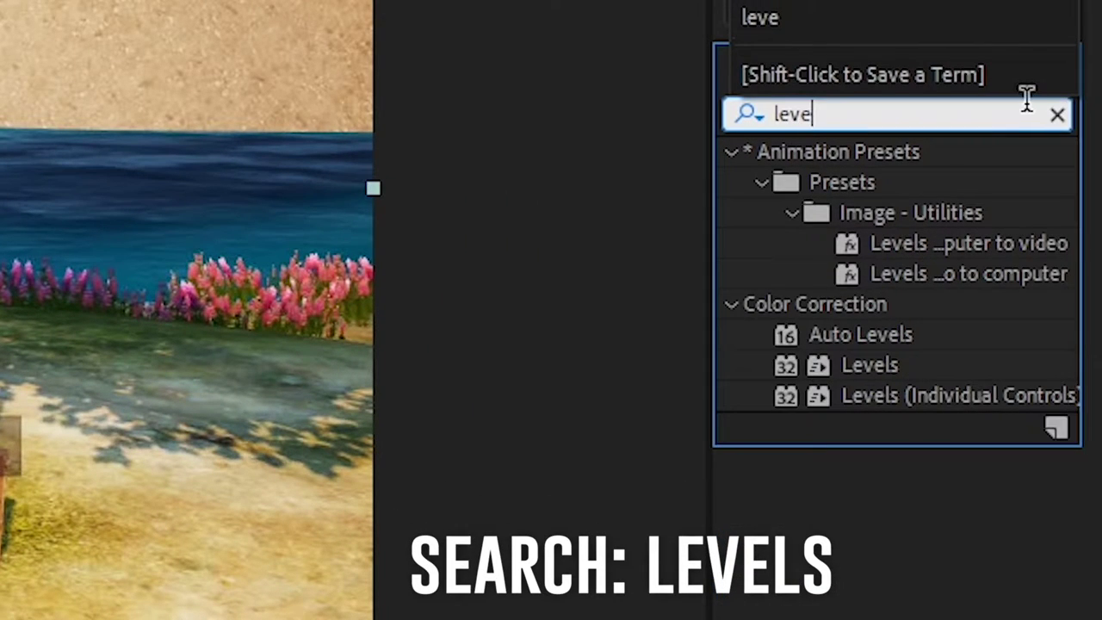
type("ls")
left_click_drag(910, 394, 816, 385)
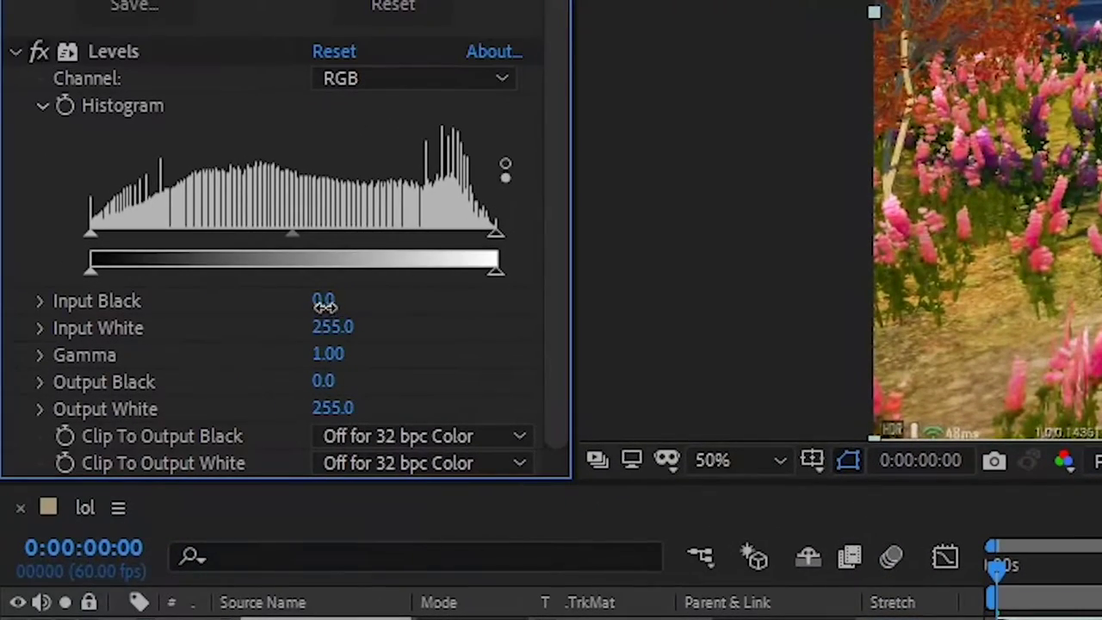
left_click(326, 301)
type("196")
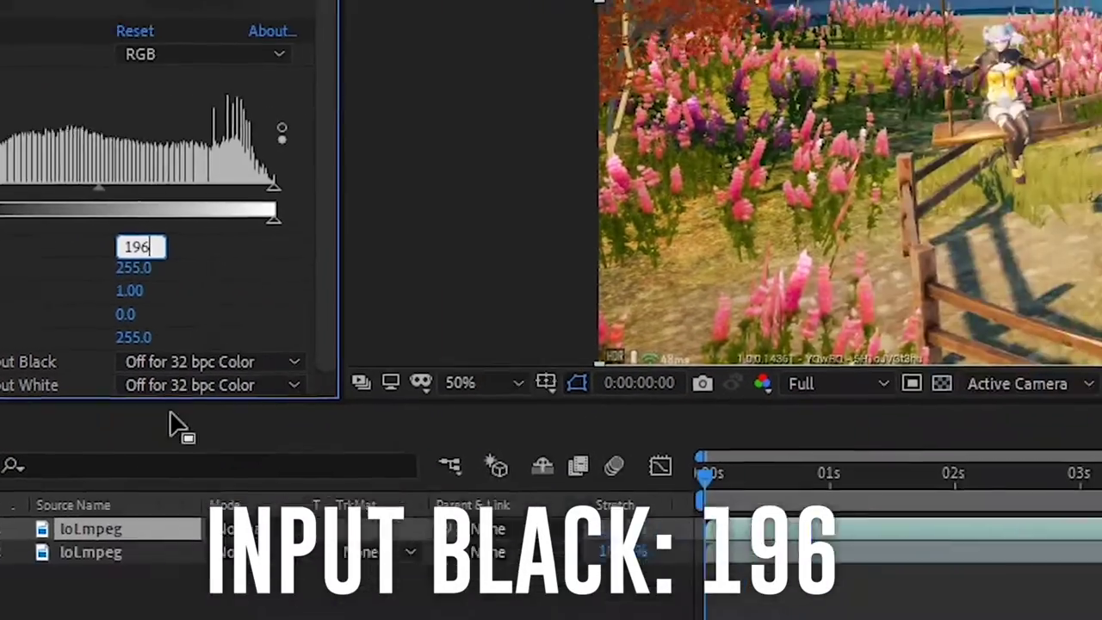
key("Return")
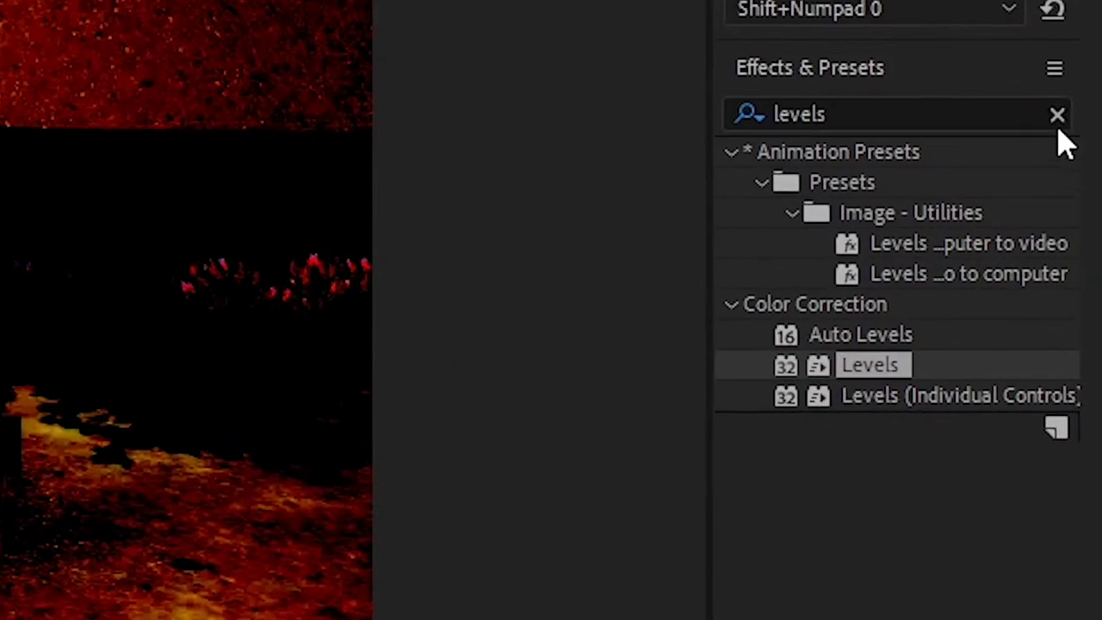
Step: Apply Hue/Saturation to the top layer and drag Master Saturation down to -100
left_click(1085, 201)
left_click(1006, 201)
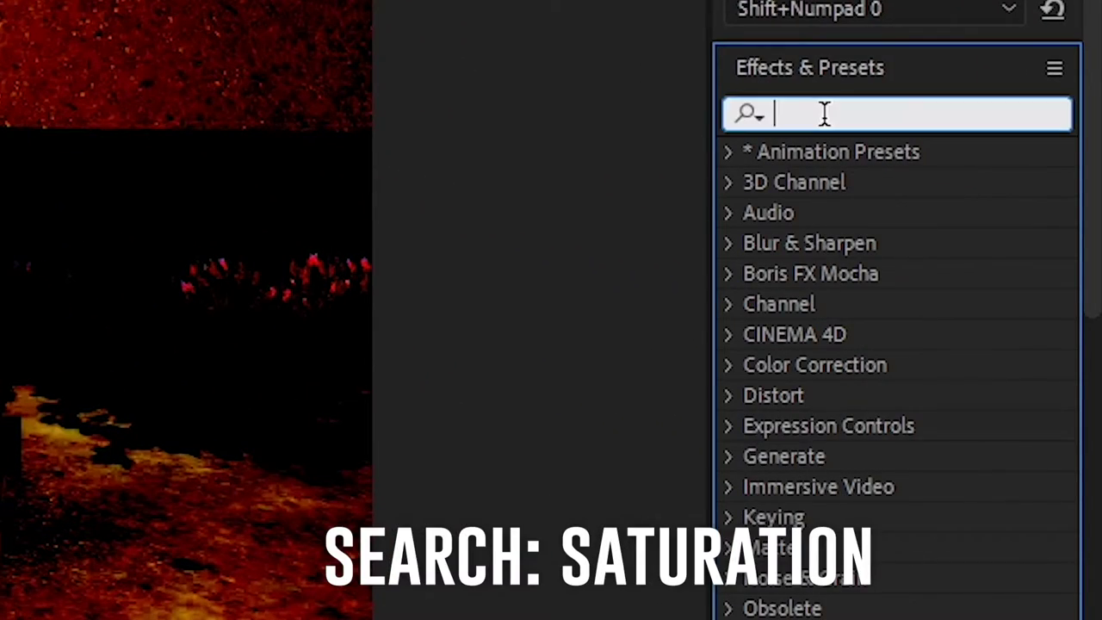
type("satura")
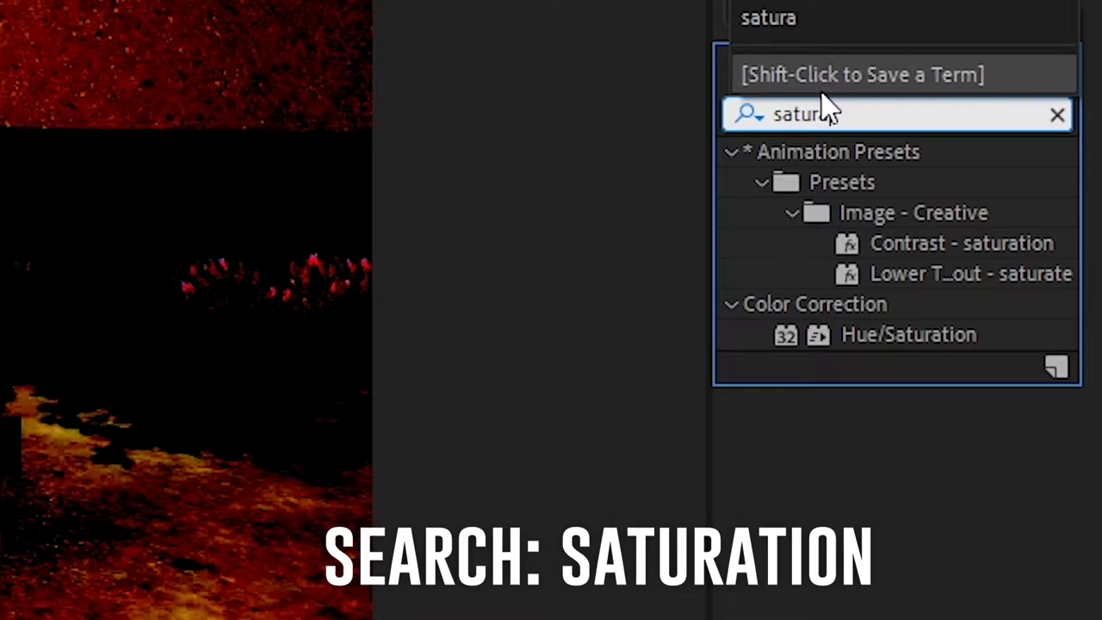
type("t")
key("BackSpace")
mouse_move(921, 335)
left_mouse_down()
mouse_move(865, 300)
mouse_move(135, 457)
left_mouse_up()
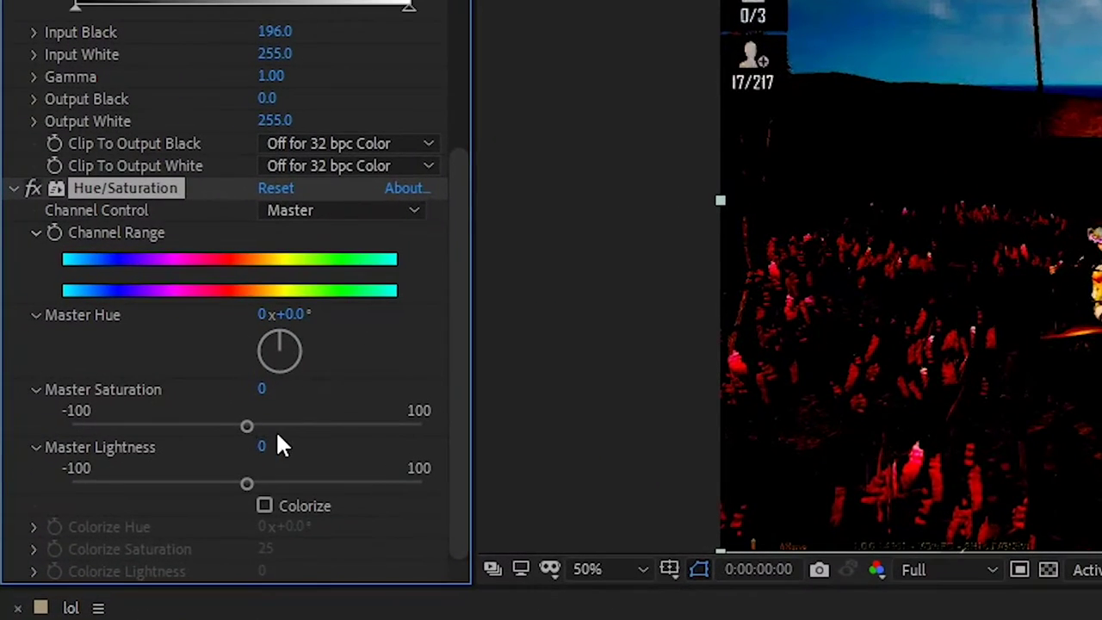
left_click_drag(249, 426, 4, 448)
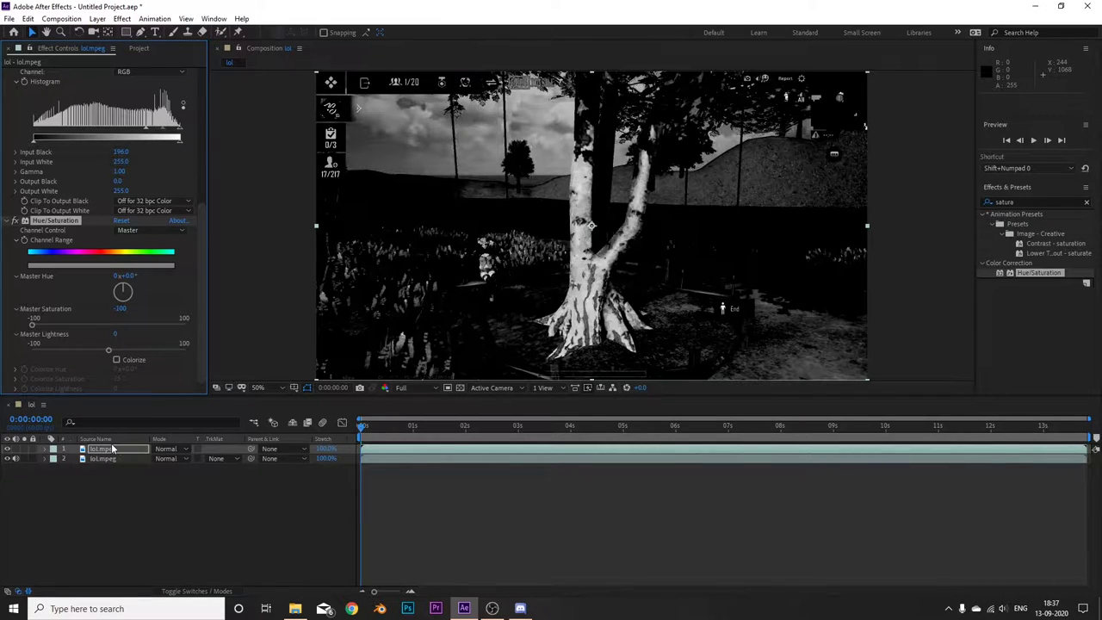
Step: Trace the sky mask's lower edge along the horizon with the Pen tool
left_click(45, 448)
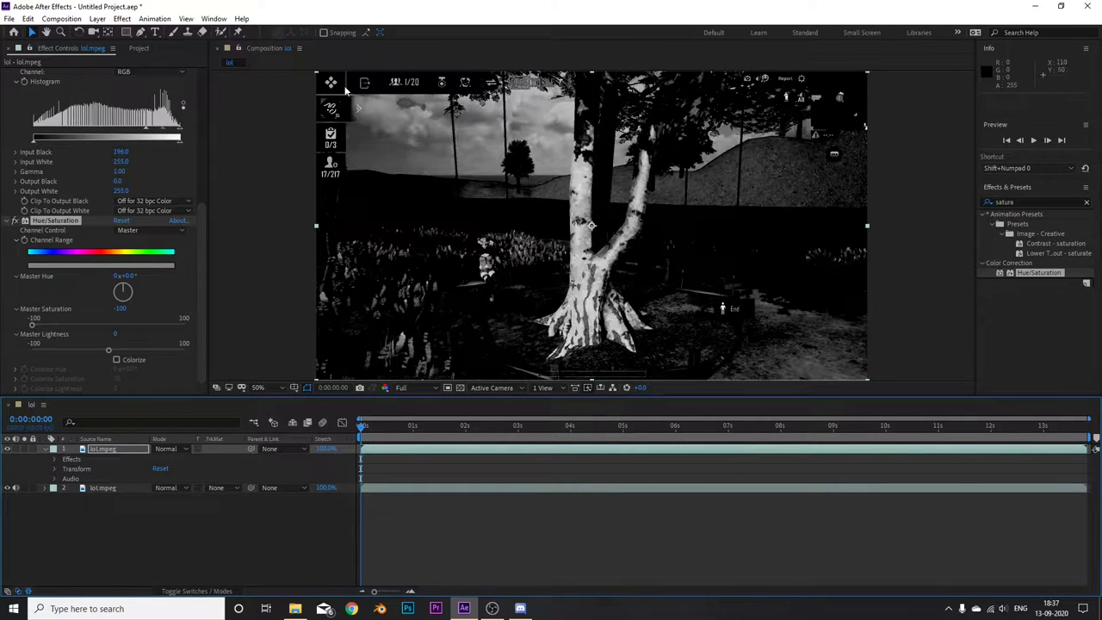
left_click(143, 32)
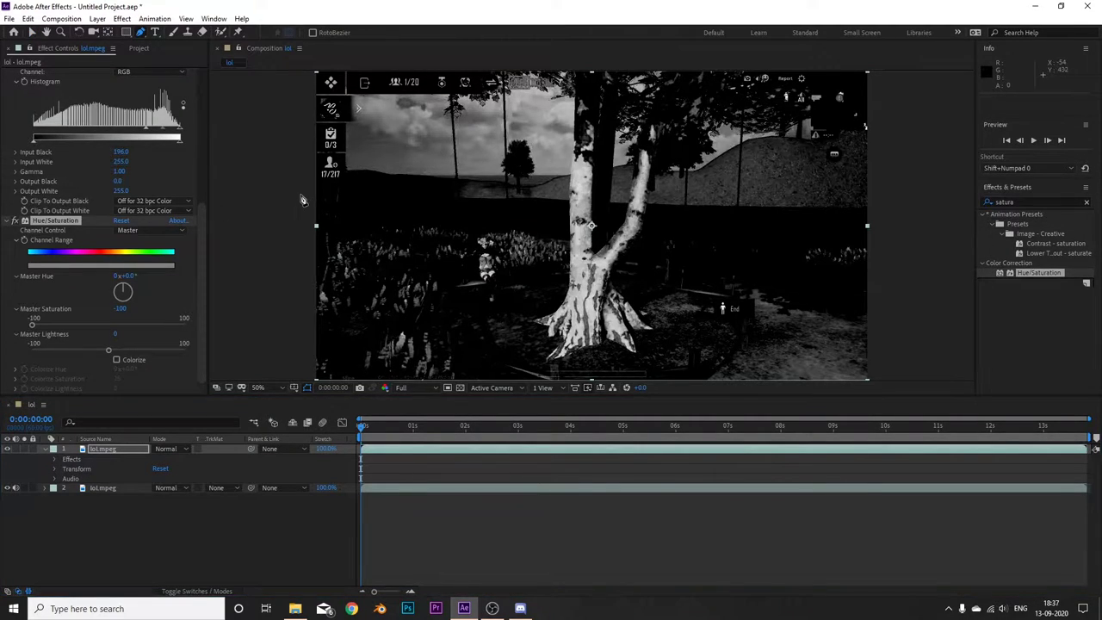
left_click(300, 194)
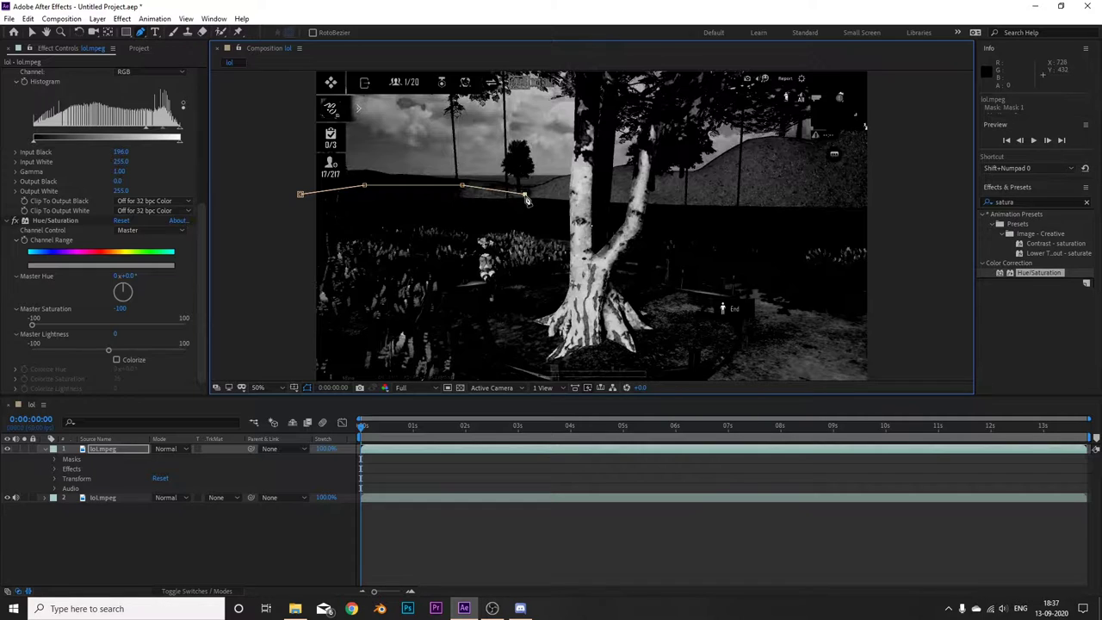
left_click_drag(525, 198, 572, 191)
left_click(693, 189)
left_click(793, 175)
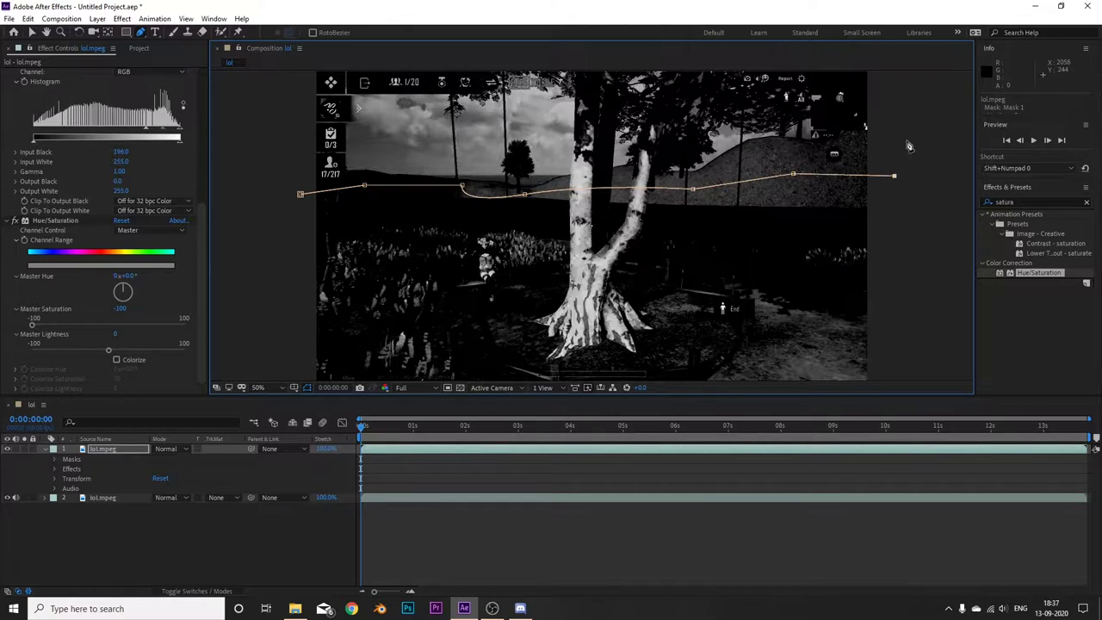
Step: Add mask points above the frame edge and close Mask 1 at its first vertex
key("comma")
left_click(812, 124)
left_click(652, 117)
left_click(464, 116)
left_click(405, 132)
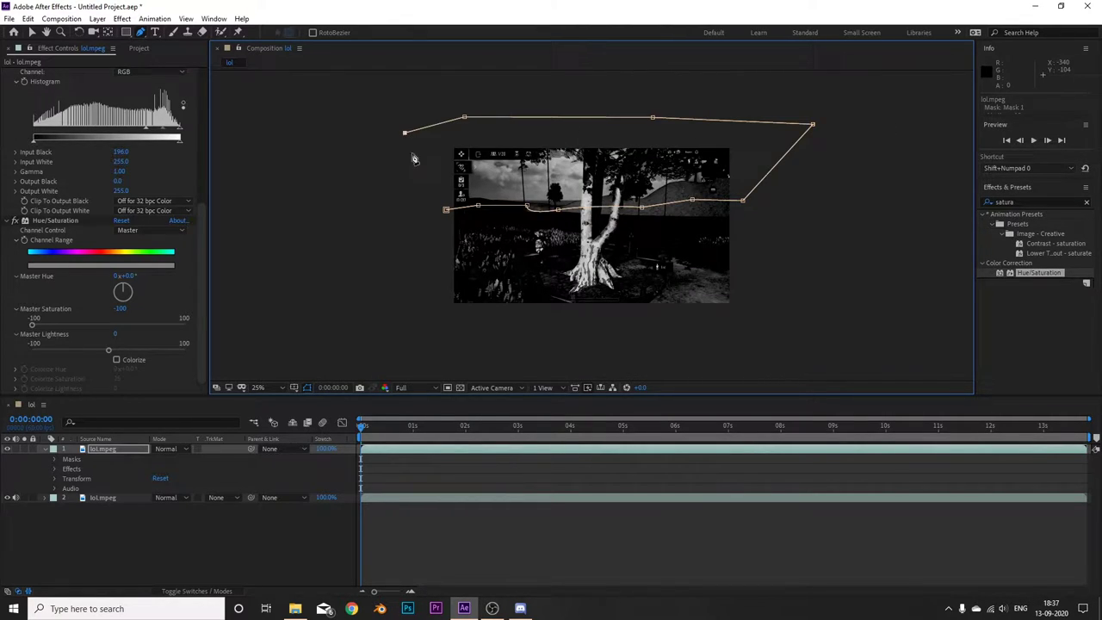
left_click(445, 209)
key("period")
key("period")
key("period")
key("comma")
key("comma")
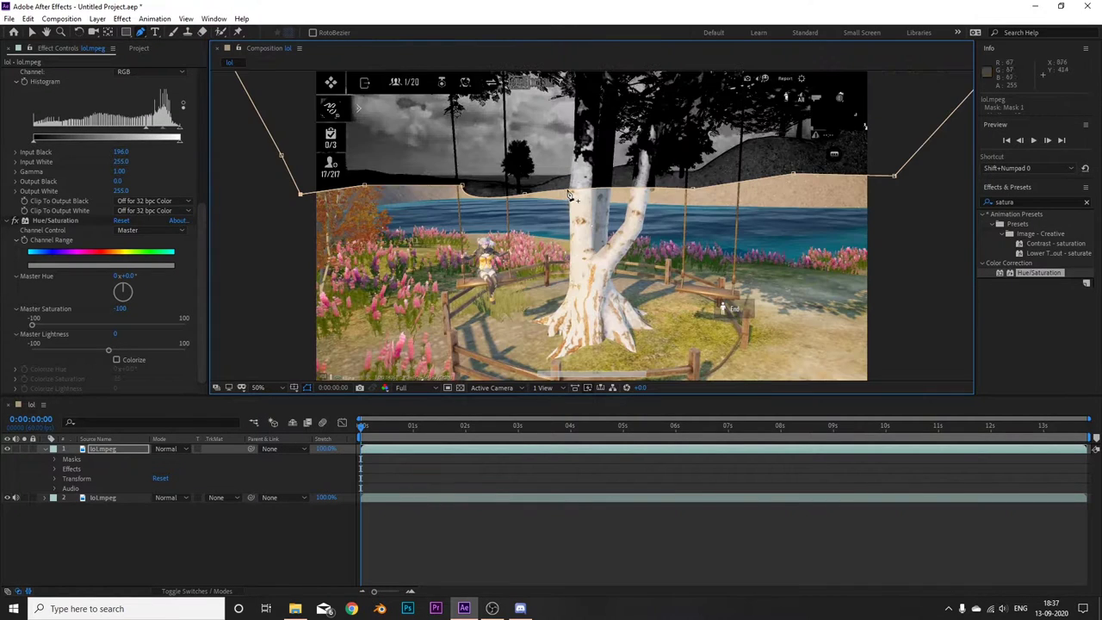
Step: Give Mask 1 a 300 feather, scrubbed to about 303 pixels, and set the layer to Screen
left_click(118, 260)
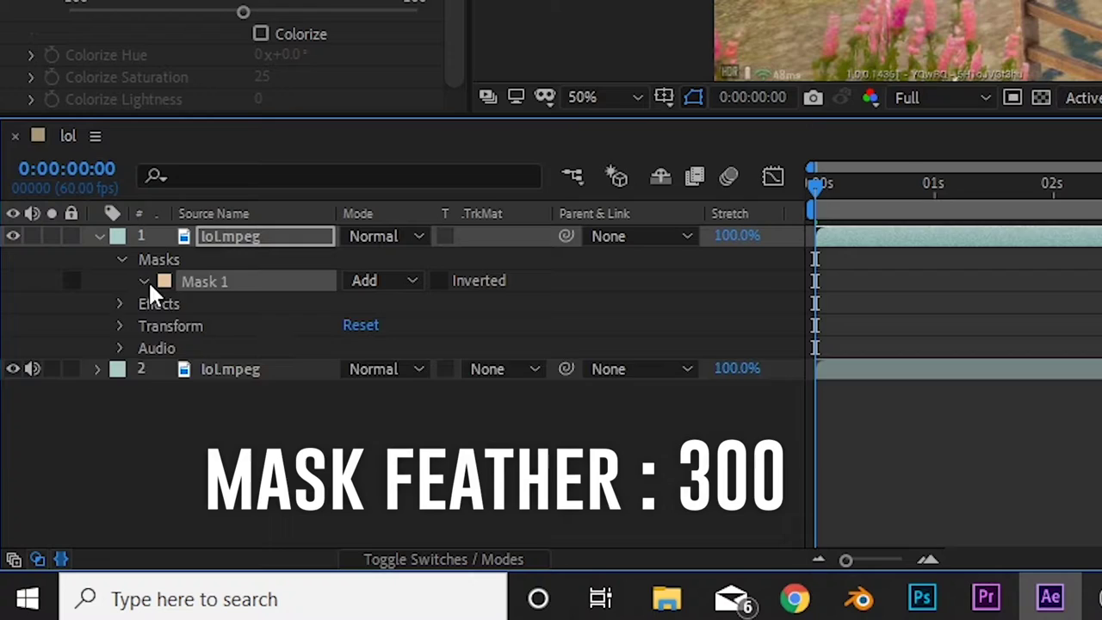
left_click(147, 280)
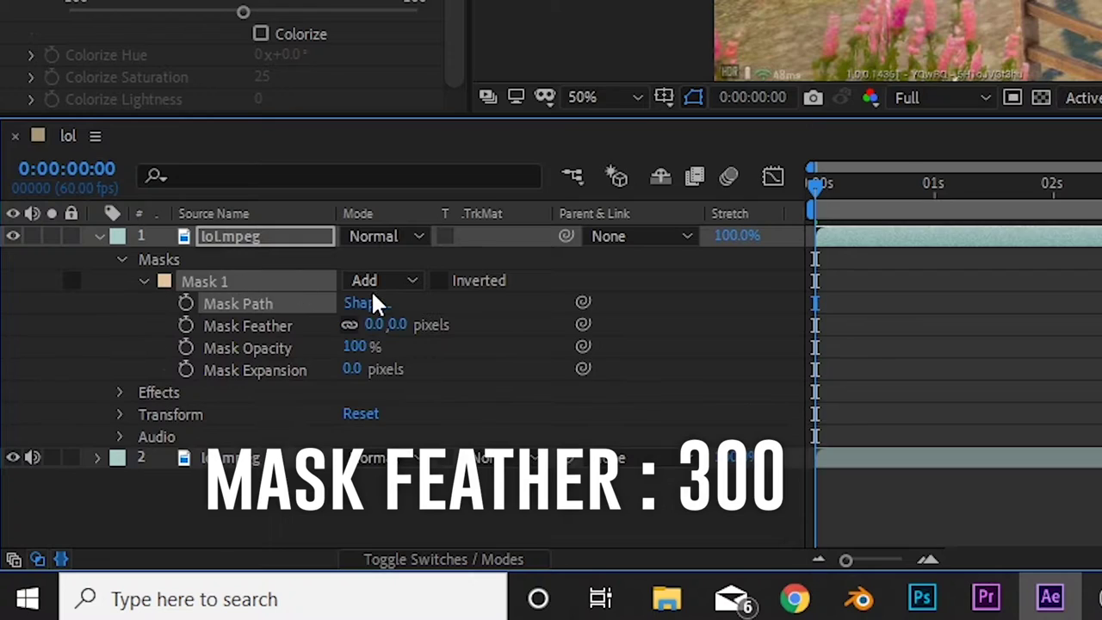
left_click(372, 325)
type("3")
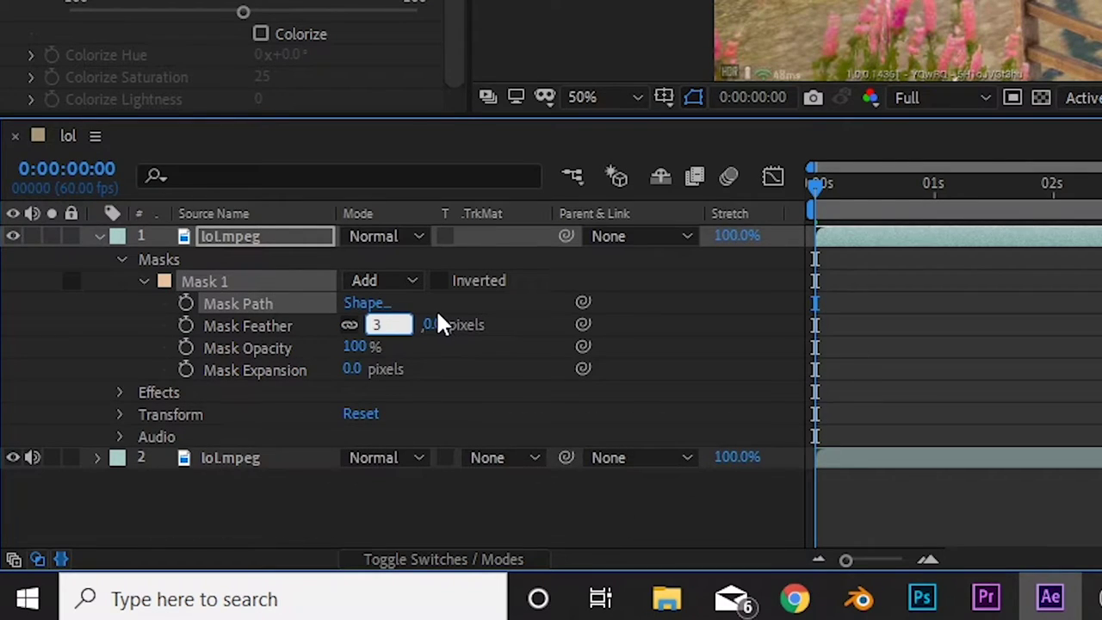
type("00")
key("Return")
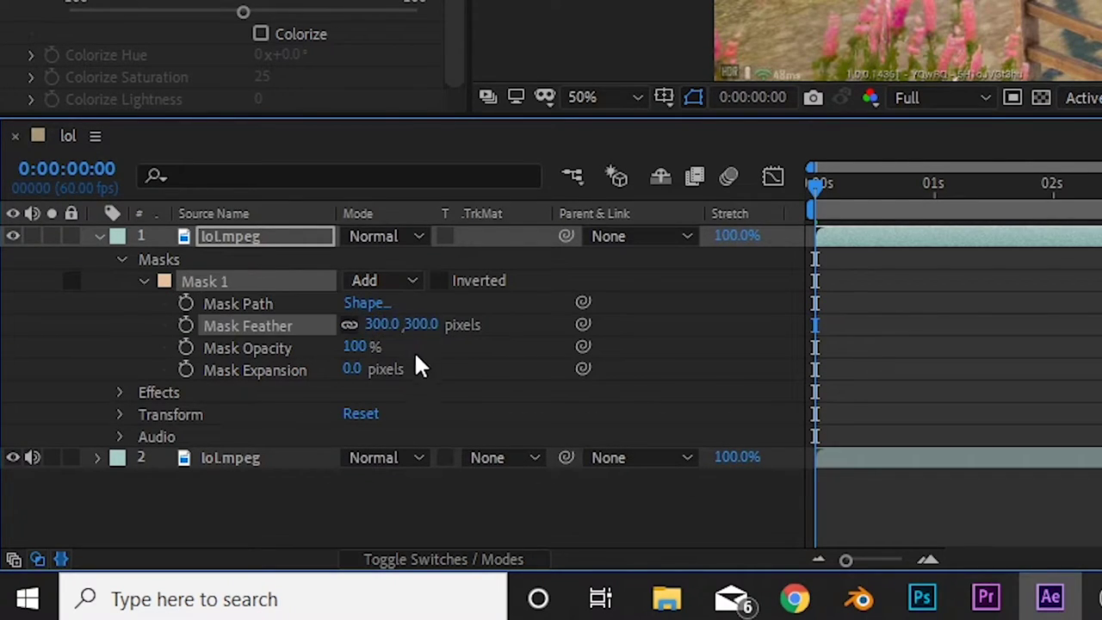
left_click_drag(381, 340, 492, 300)
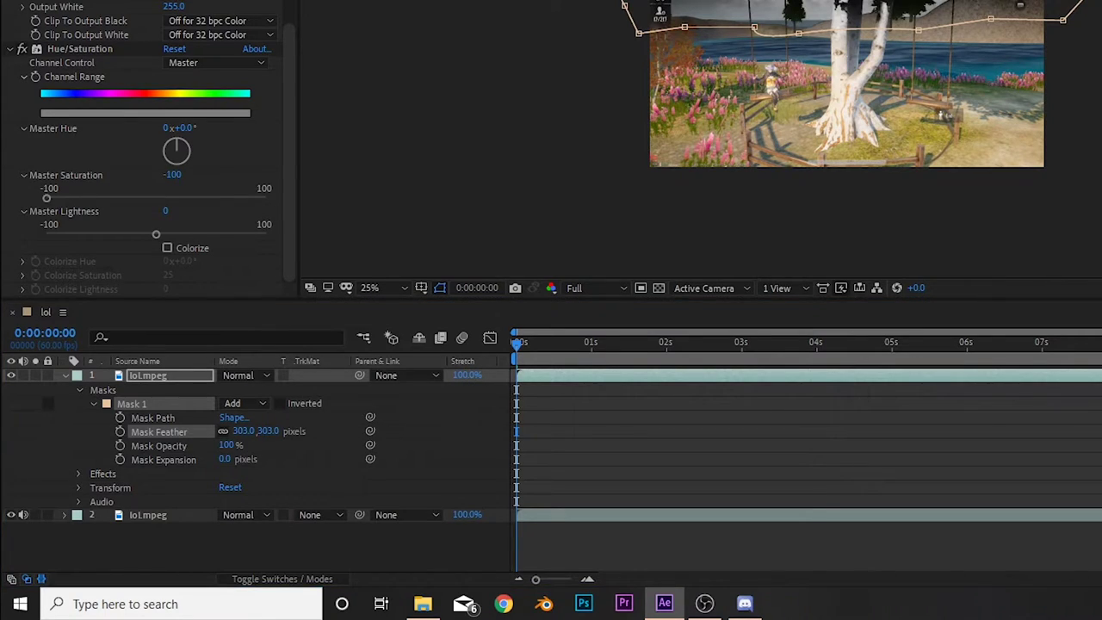
left_click(245, 376)
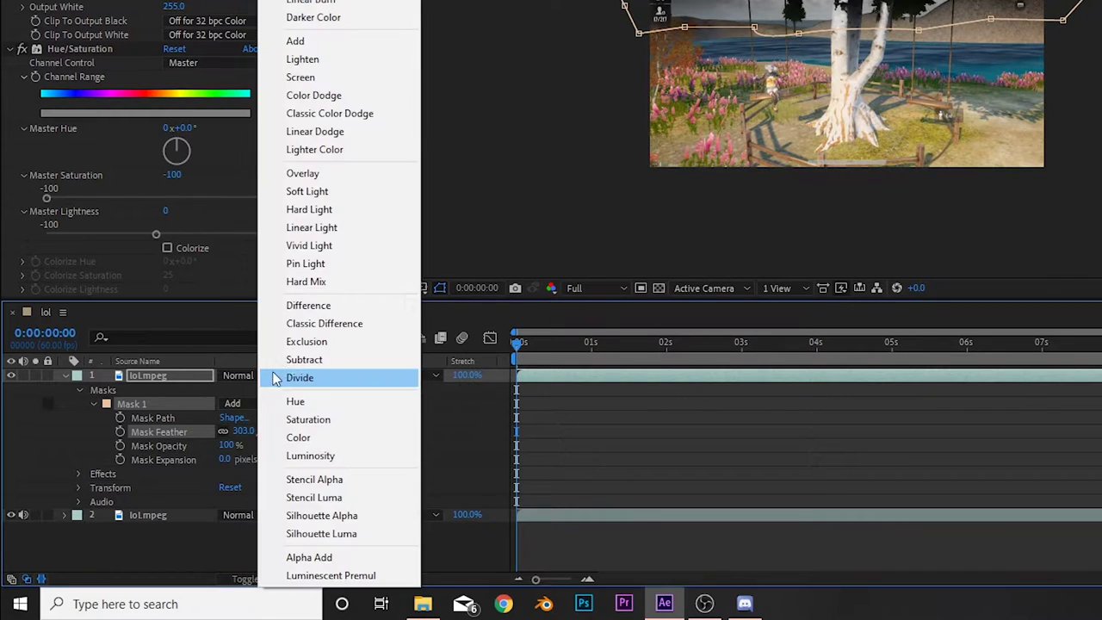
left_click(329, 77)
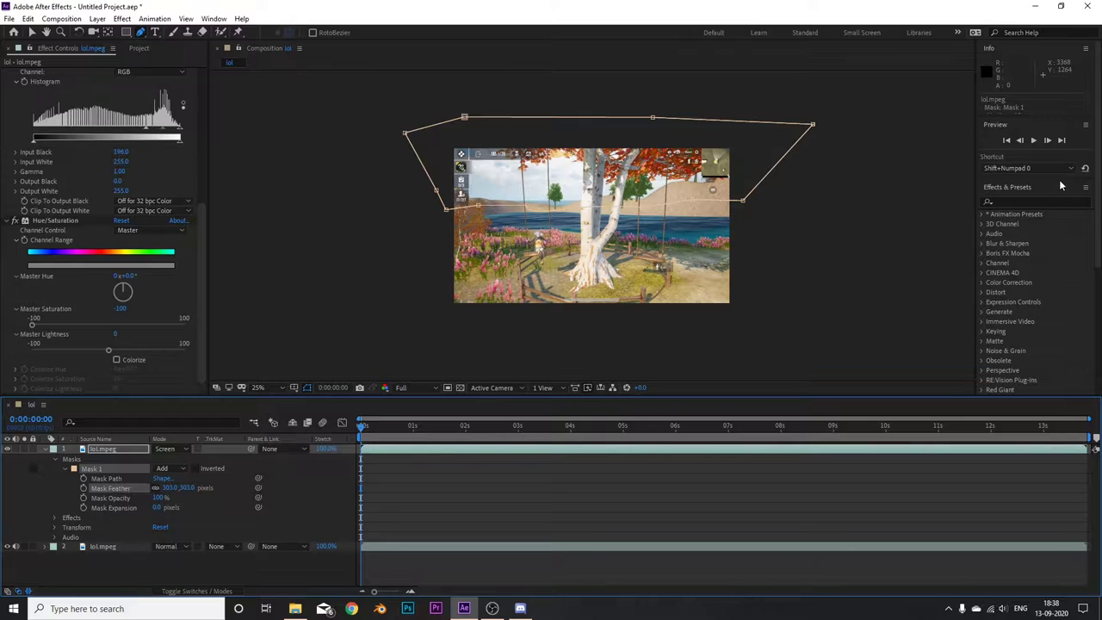
Step: Apply Stylize > Glow to the top layer and set its yellow and orange colour swatches
left_click(1059, 200)
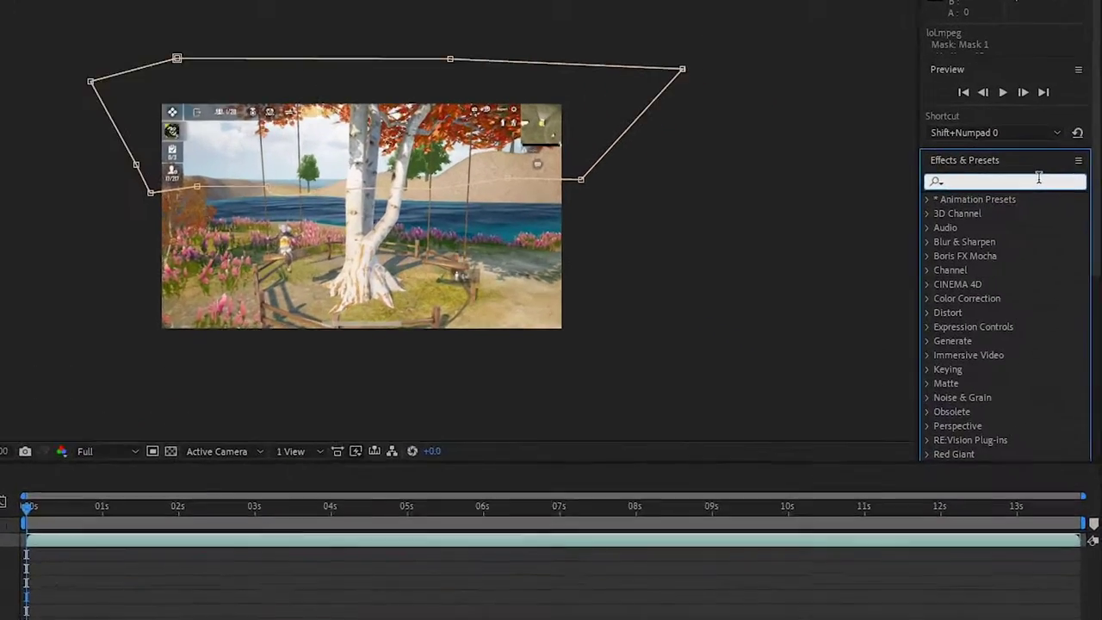
type("gl")
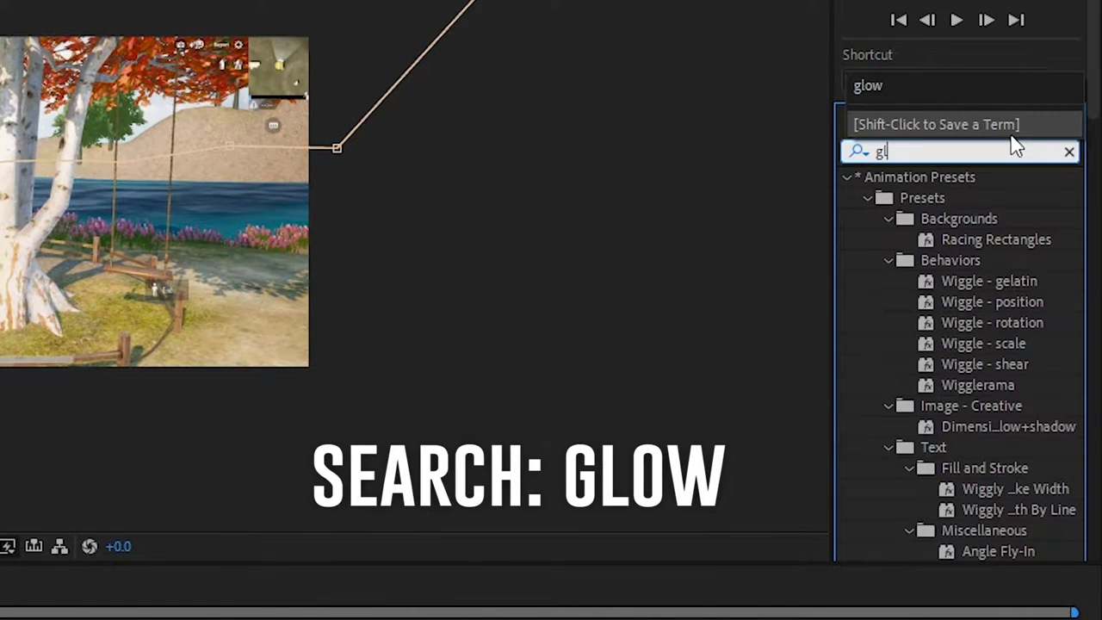
type("ow")
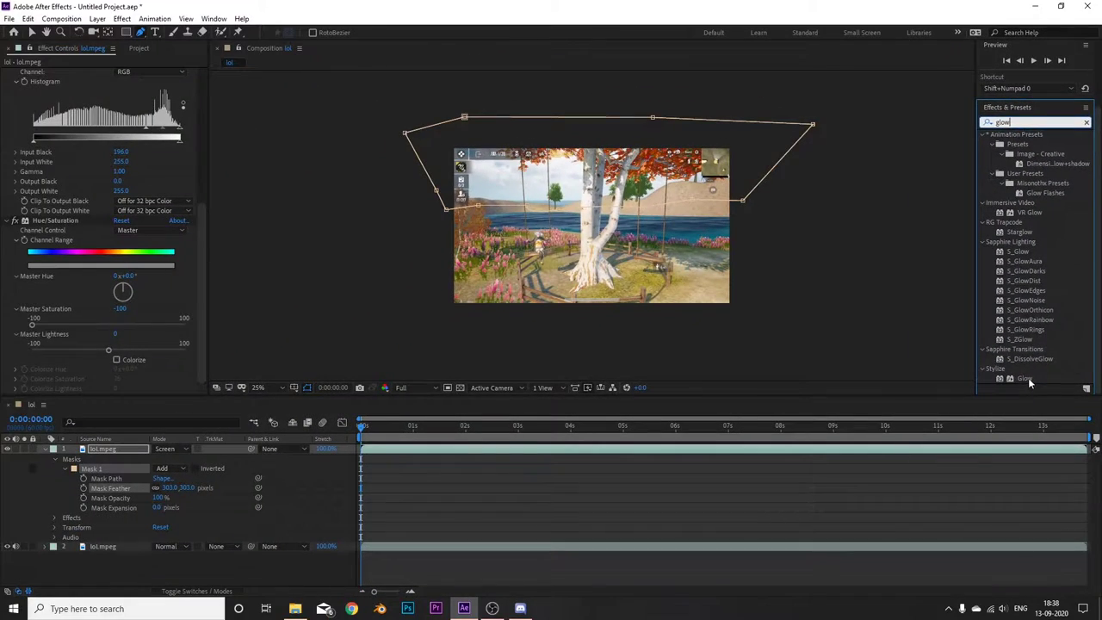
left_click_drag(1025, 378, 867, 456)
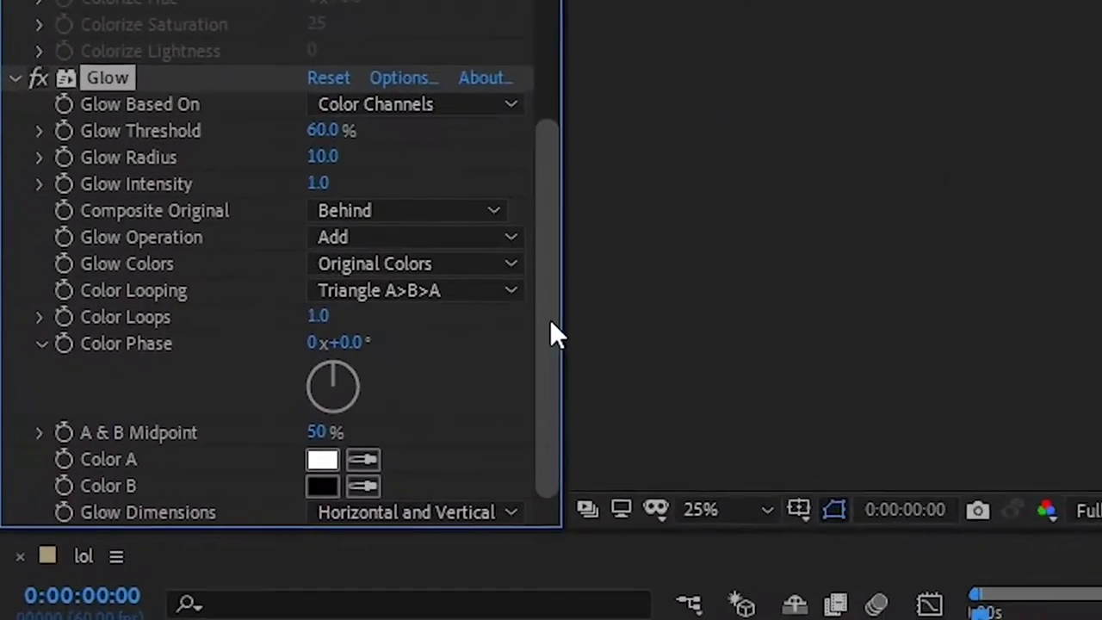
left_click(367, 477)
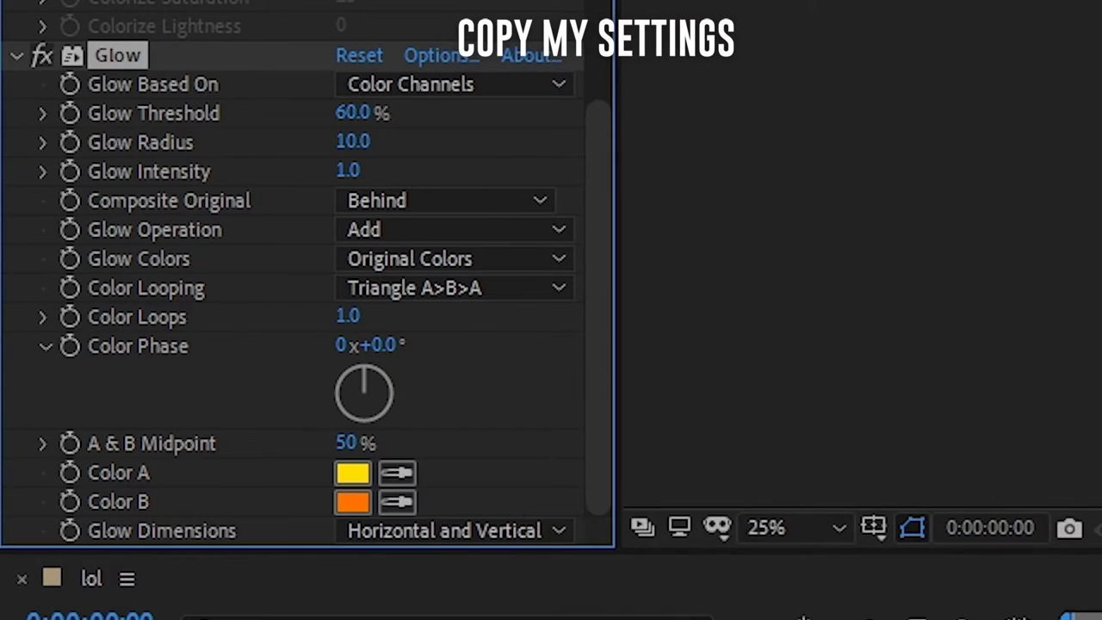
Step: Set Glow Colors to A & B Colors, briefly comparing against Original Colors
left_click(402, 261)
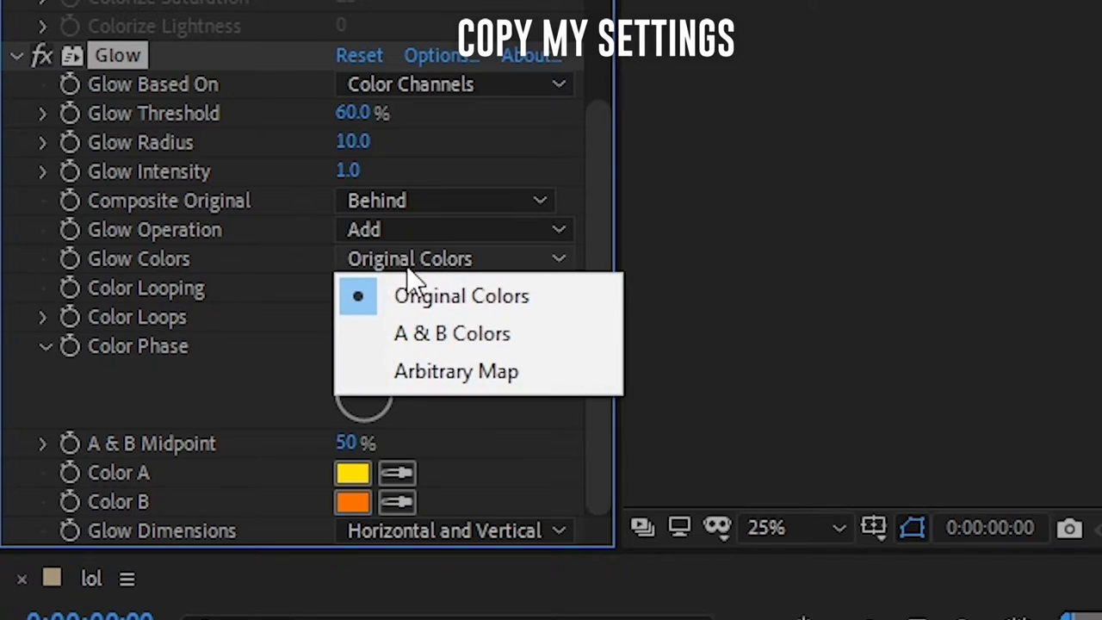
left_click(405, 328)
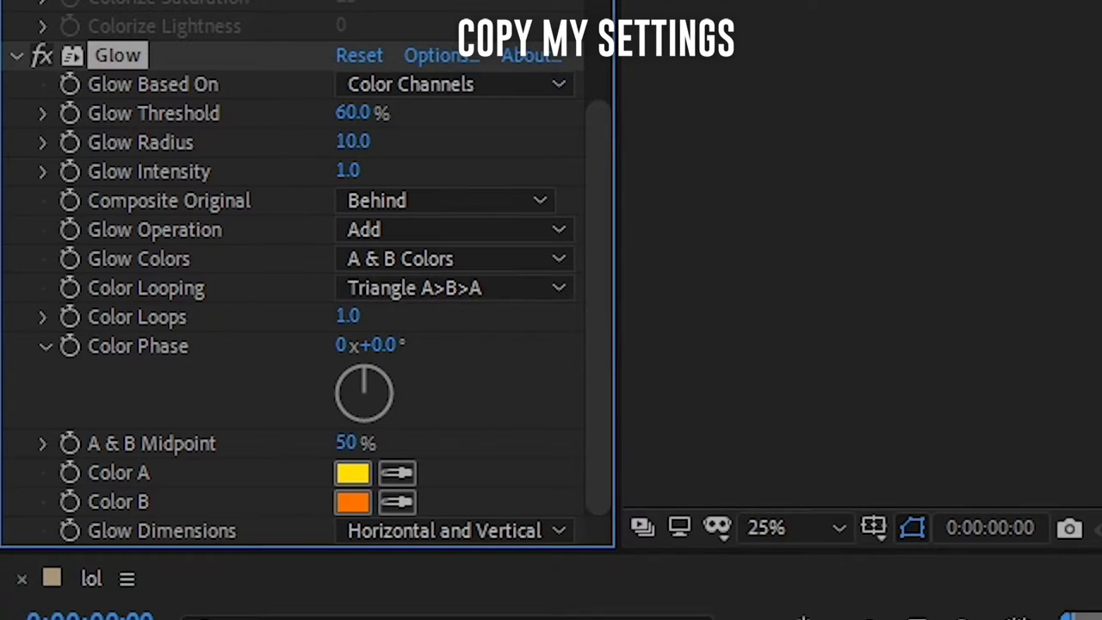
left_click(439, 258)
left_click(445, 295)
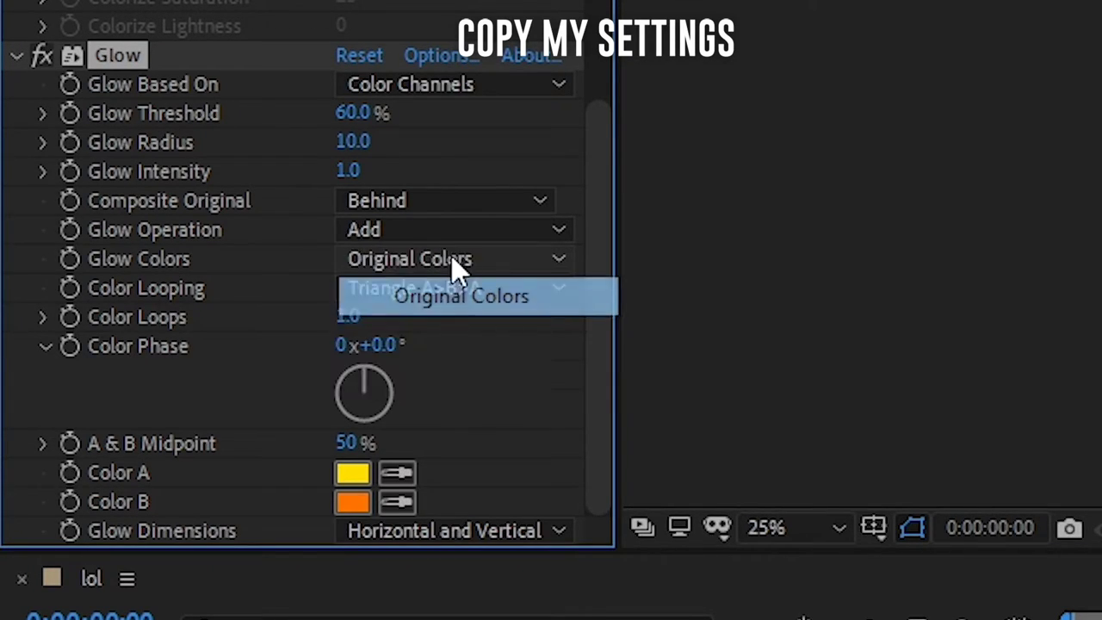
left_click(451, 258)
left_click(454, 332)
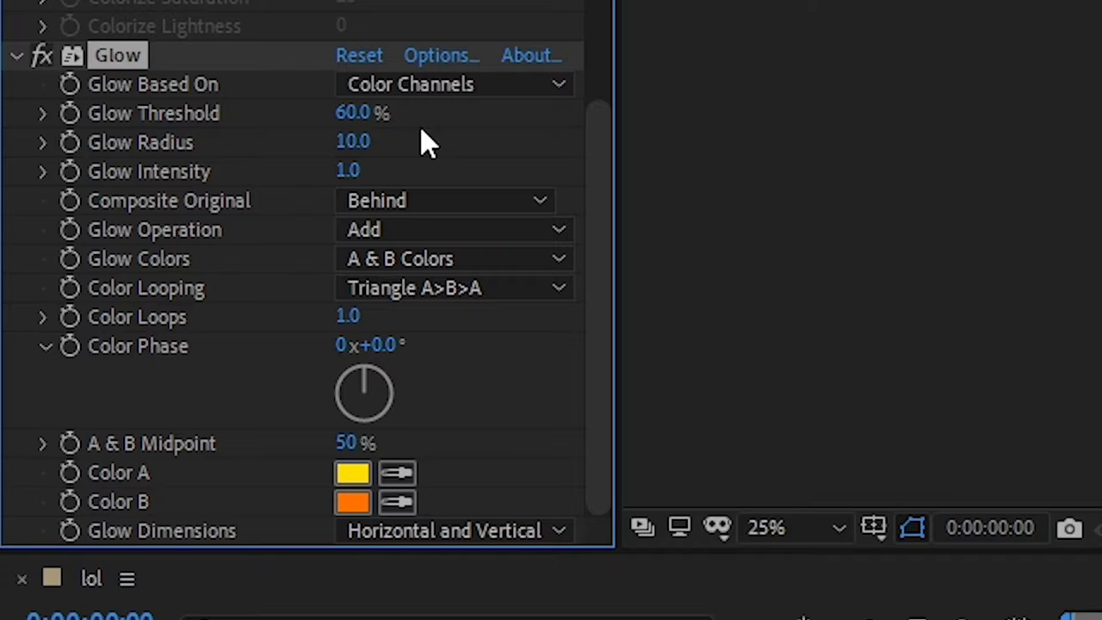
Step: Set Glow Threshold to 45.1%, Glow Radius to 159 and Glow Intensity to 1.7
left_click_drag(320, 124, 301, 128)
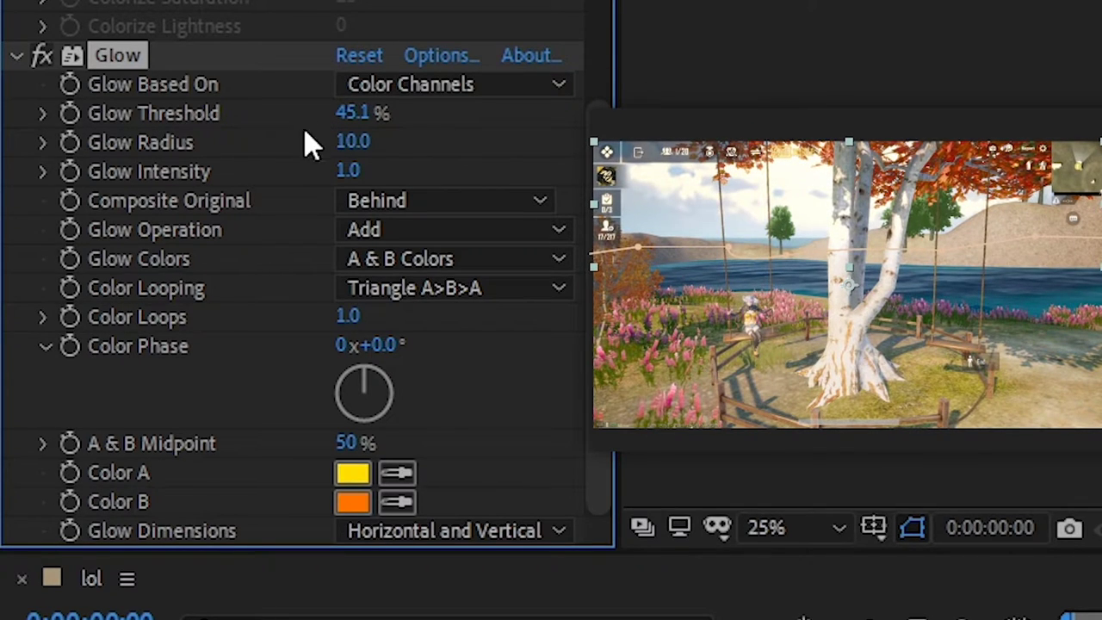
left_click_drag(352, 145, 576, 146)
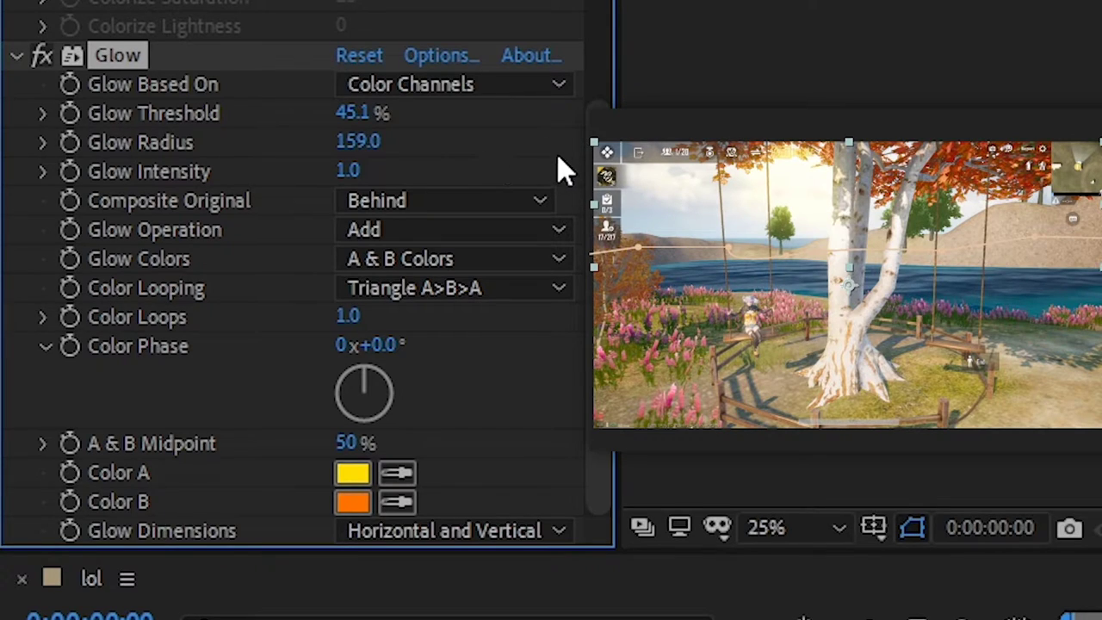
left_click_drag(366, 172, 388, 173)
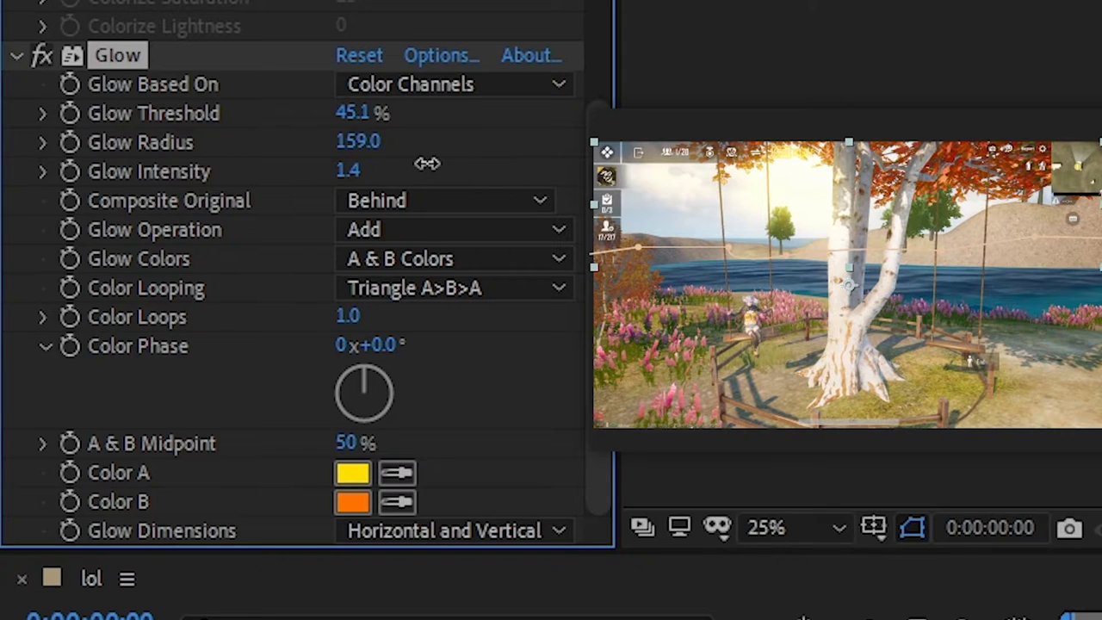
mouse_move(447, 150)
left_mouse_down()
mouse_move(582, 142)
mouse_move(500, 167)
left_mouse_up()
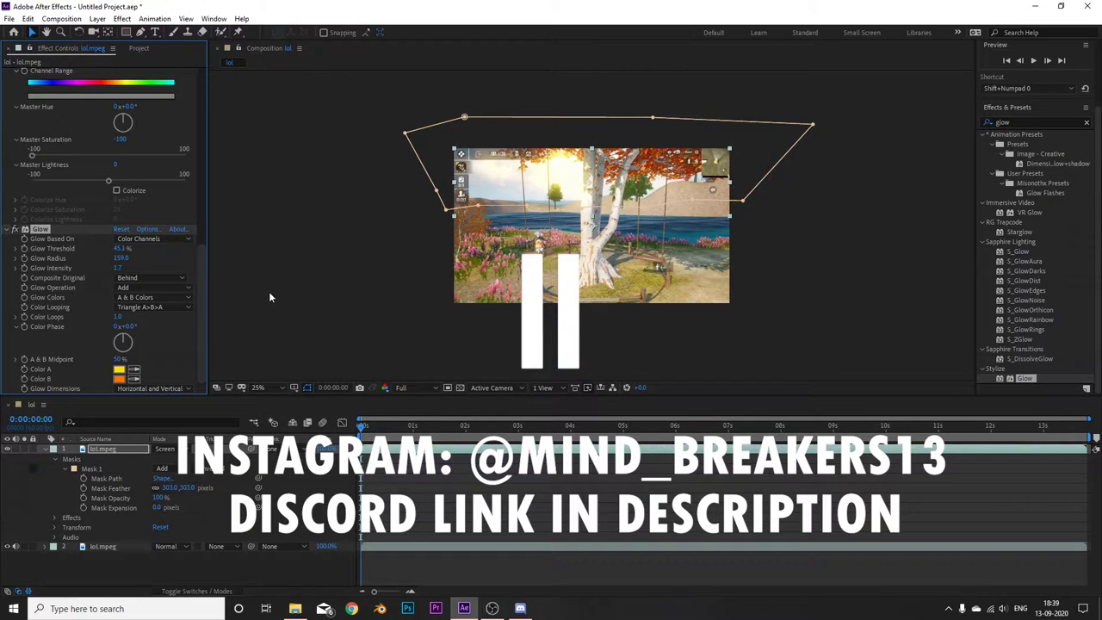
Step: Search 'rays' and apply Sapphire Lighting S_Rays to the top lol.mpeg layer
left_click(1085, 122)
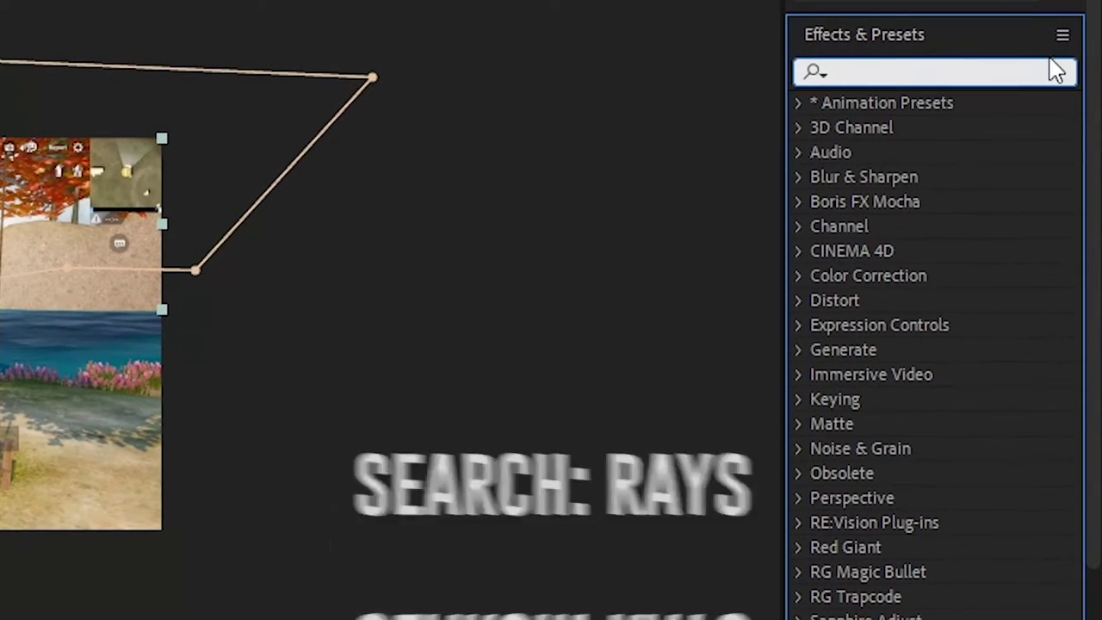
type("rays")
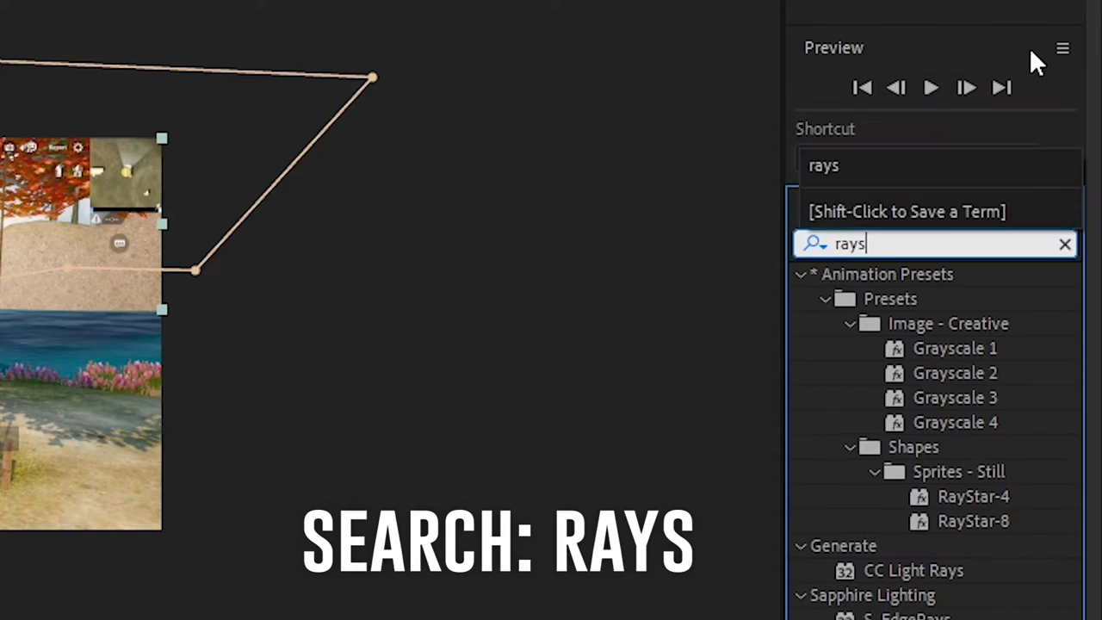
left_click(1018, 348)
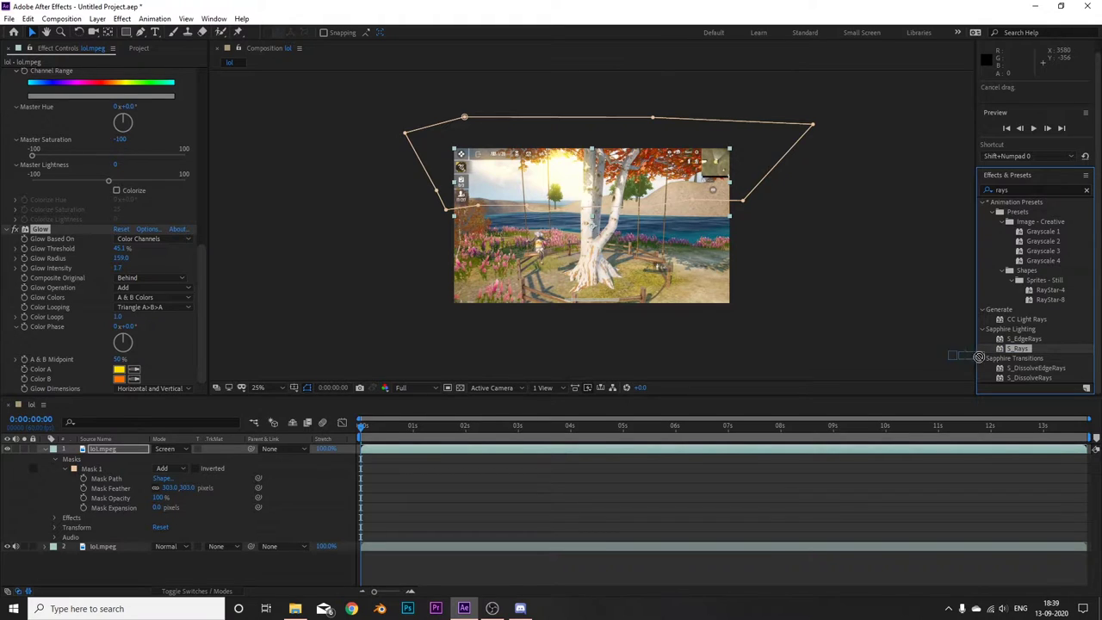
left_click_drag(633, 433, 592, 449)
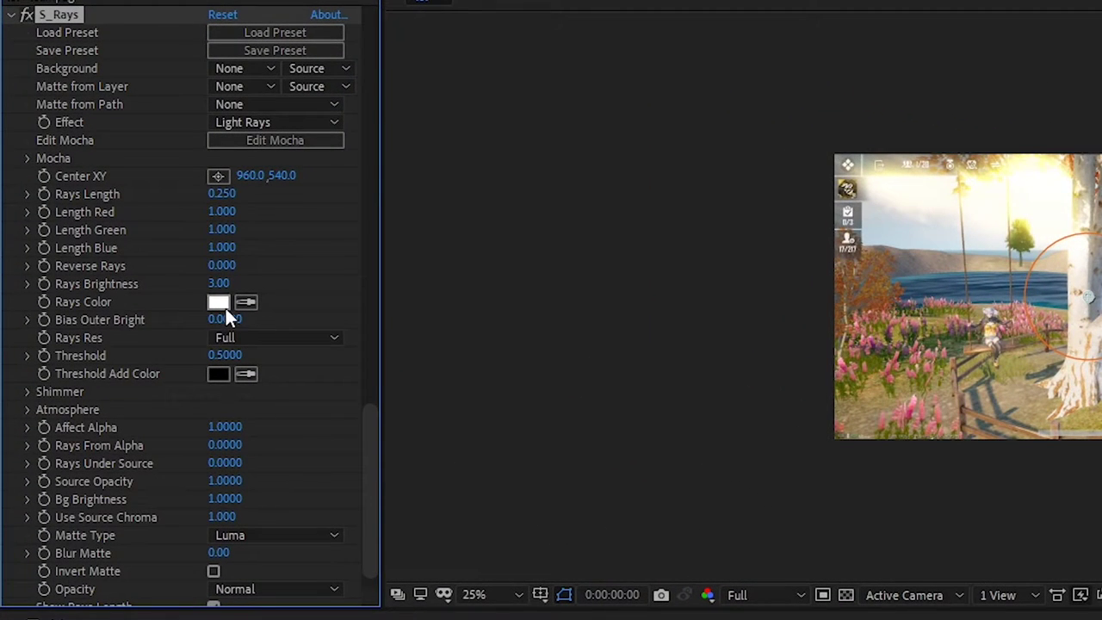
Step: Set the S_Rays Rays Color to orange FF6000, nudged slightly redder
left_click(218, 303)
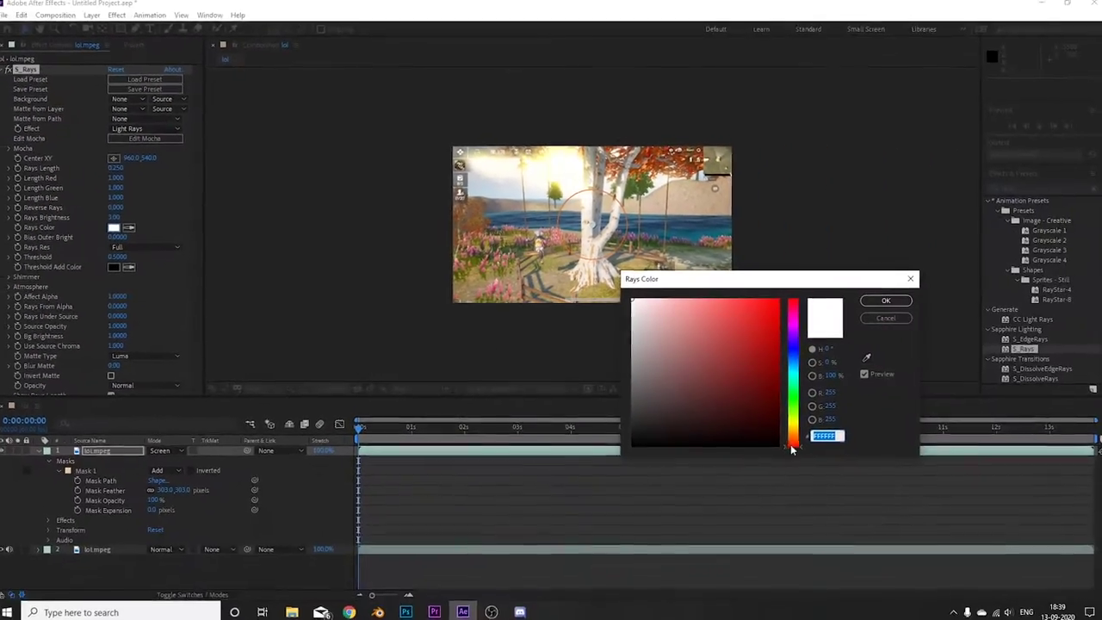
left_click(808, 447)
type("FF6000")
key("Return")
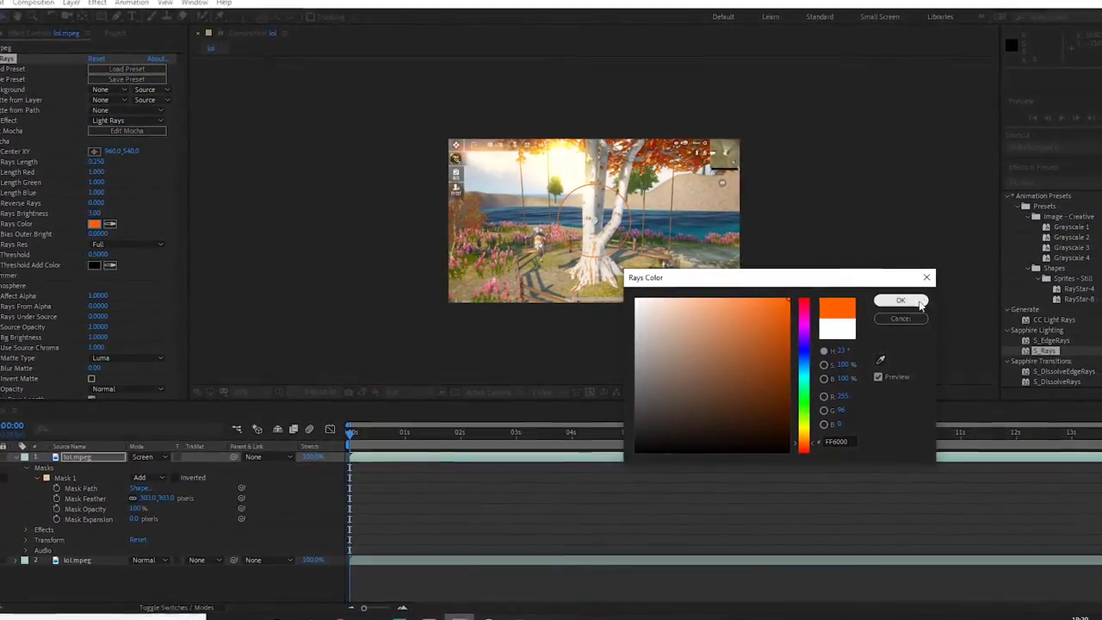
left_click_drag(798, 445, 798, 448)
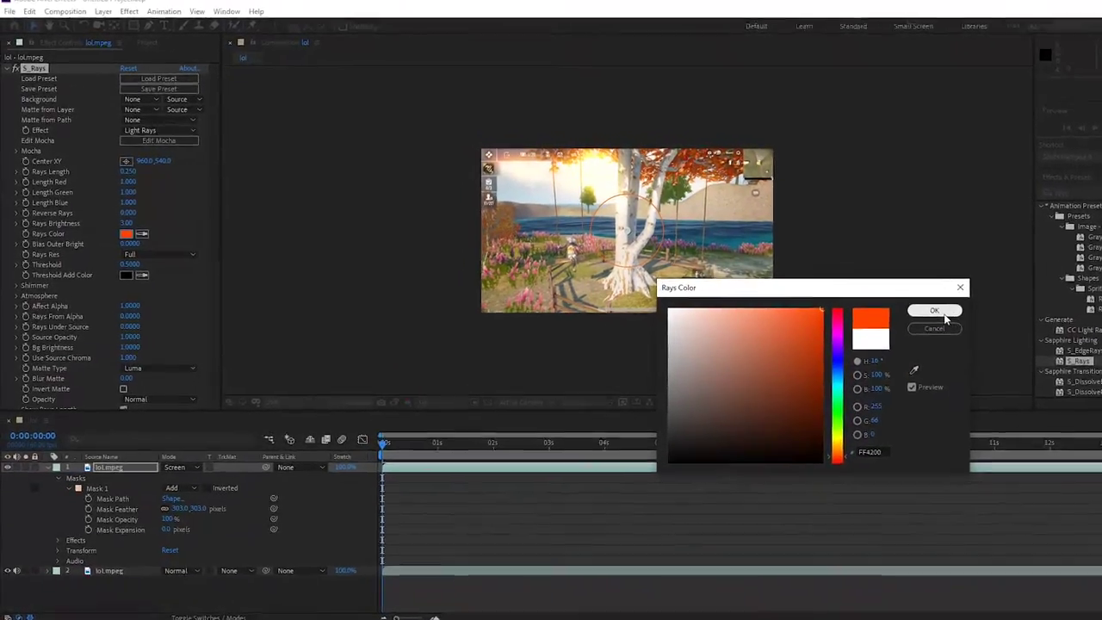
left_click(945, 317)
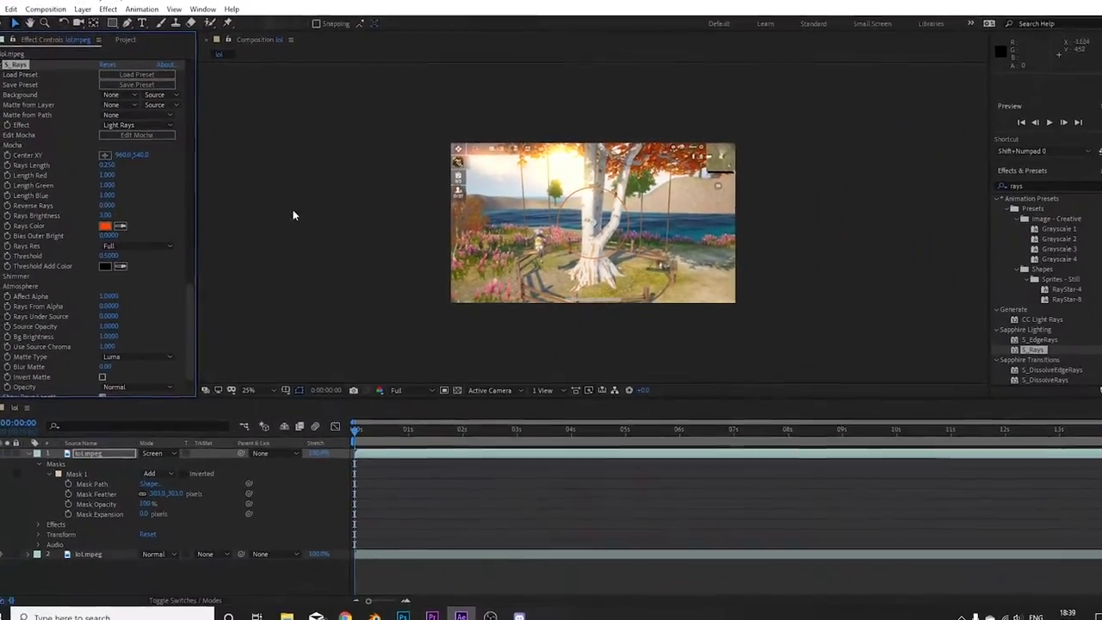
Step: Move the rays' center above the frame's top-left and set Rays Brightness 3.00 and Rays Length 0.250
mouse_move(596, 222)
left_mouse_down()
mouse_move(654, 72)
mouse_move(516, 104)
left_mouse_up()
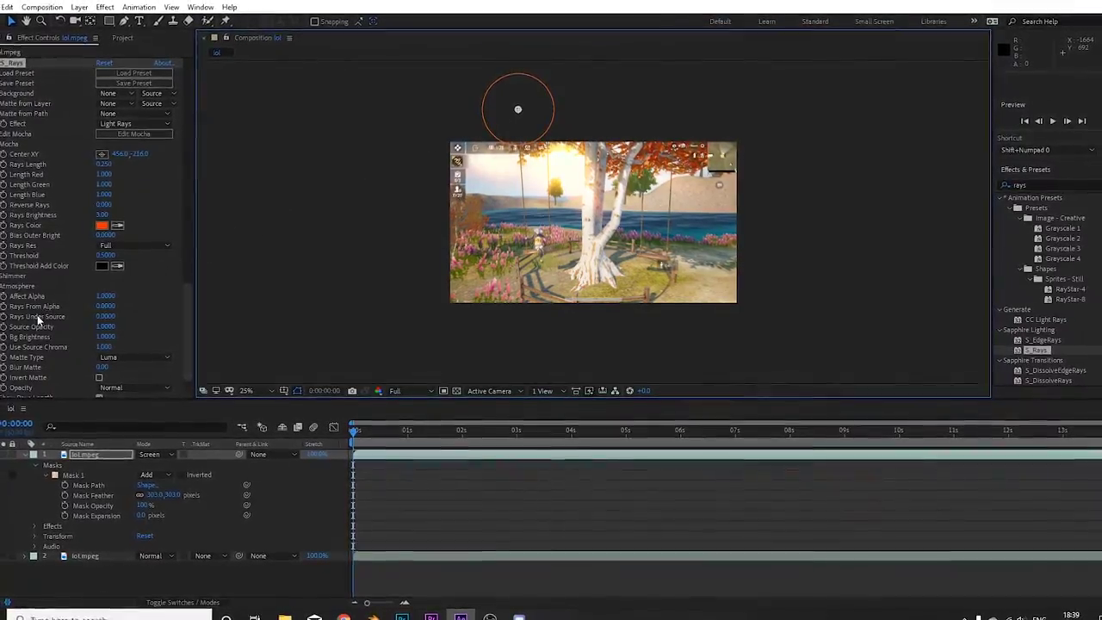
key("period")
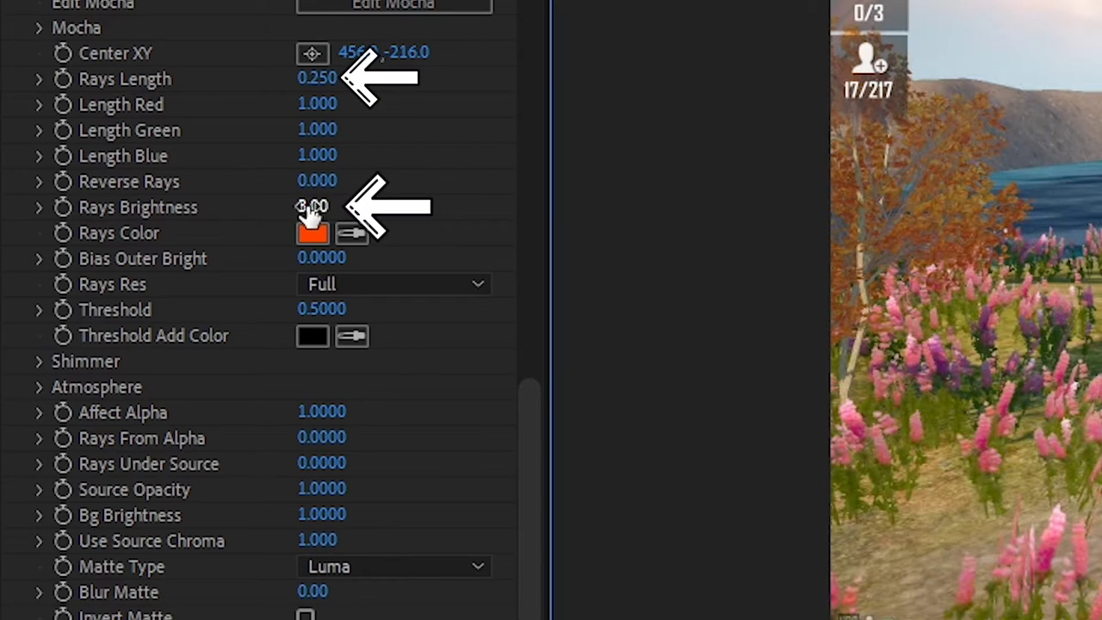
mouse_move(312, 213)
left_mouse_down()
mouse_move(384, 213)
mouse_move(353, 224)
left_mouse_up()
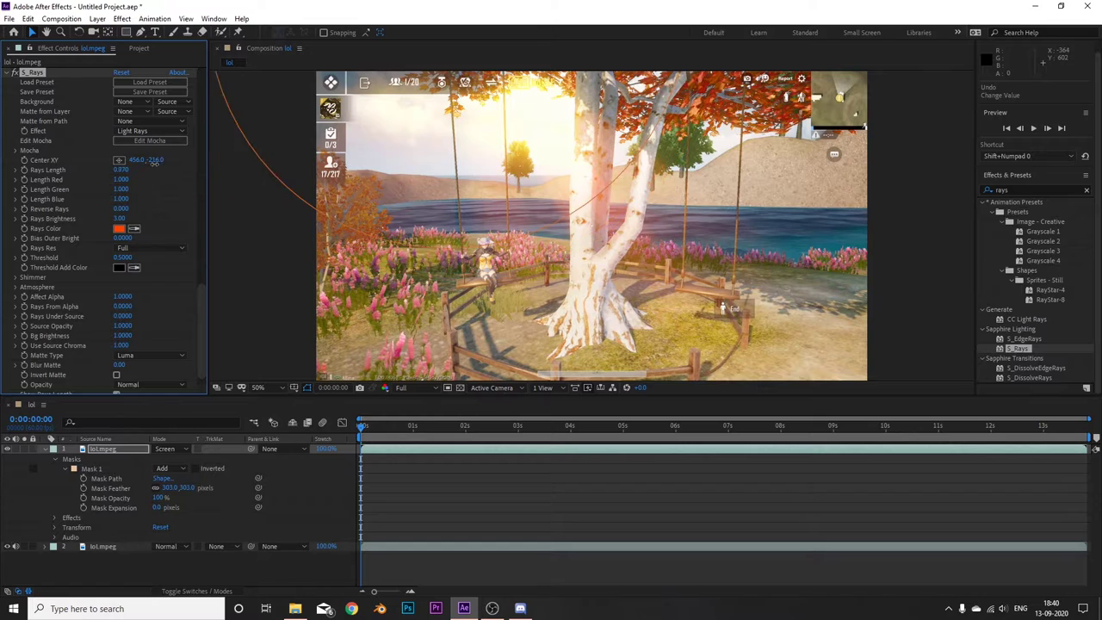
left_click_drag(122, 170, 134, 173)
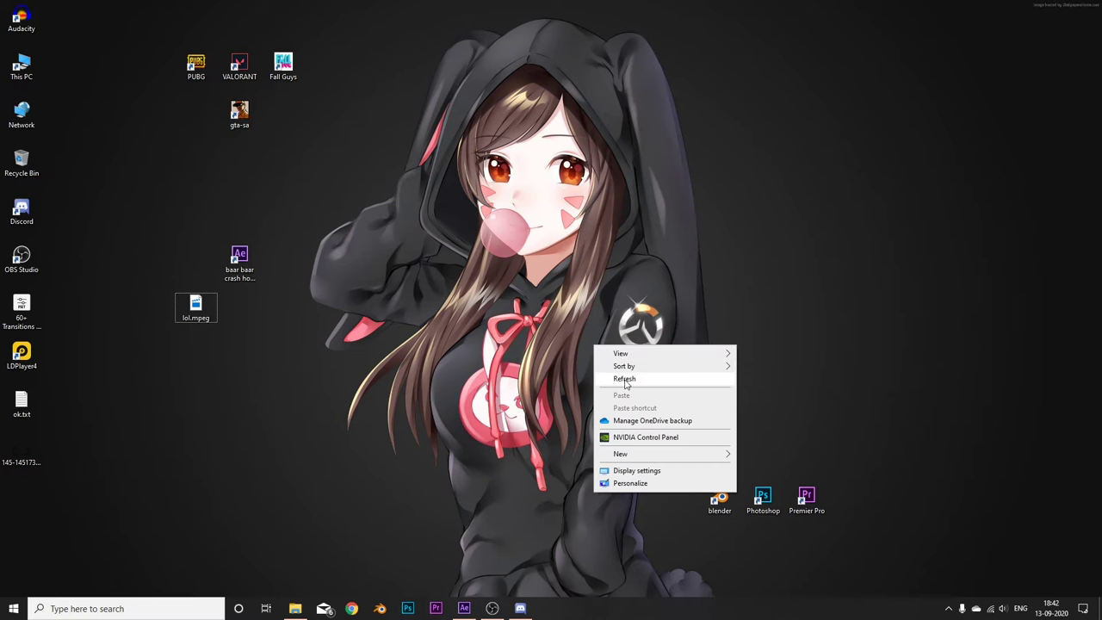
Step: Add the vignette PNG atop the timeline and squeeze its scale to 75.0, 100.0% to fit the frame
left_click(629, 379)
mouse_move(21, 465)
left_mouse_down()
mouse_move(504, 482)
mouse_move(85, 450)
mouse_move(131, 452)
left_mouse_up()
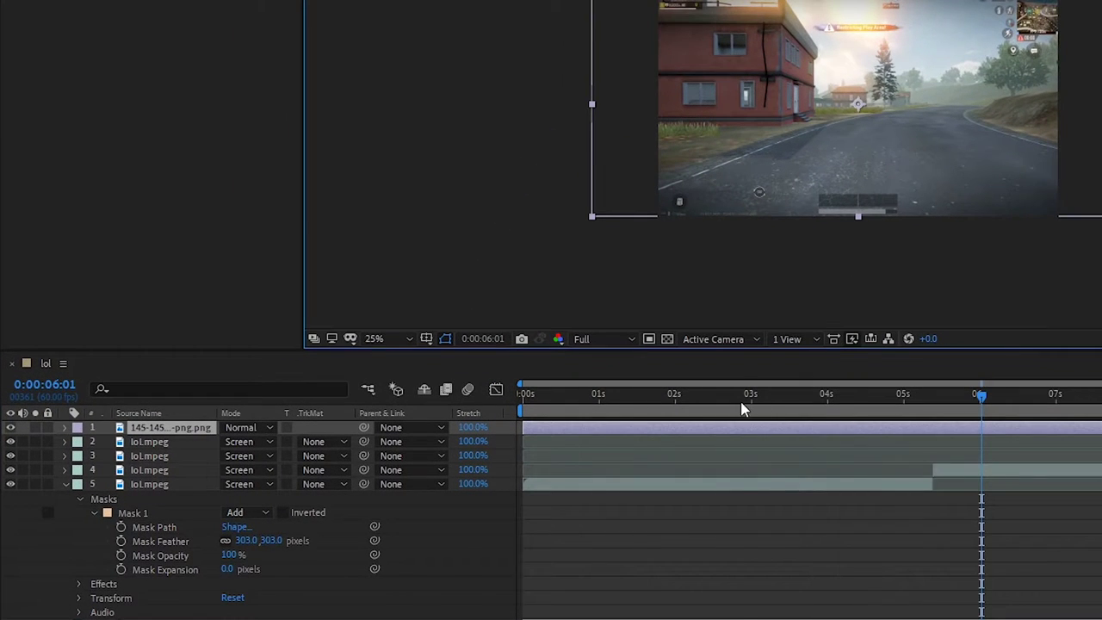
left_click(742, 410)
left_click_drag(1101, 120, 1060, 127, "ctrl")
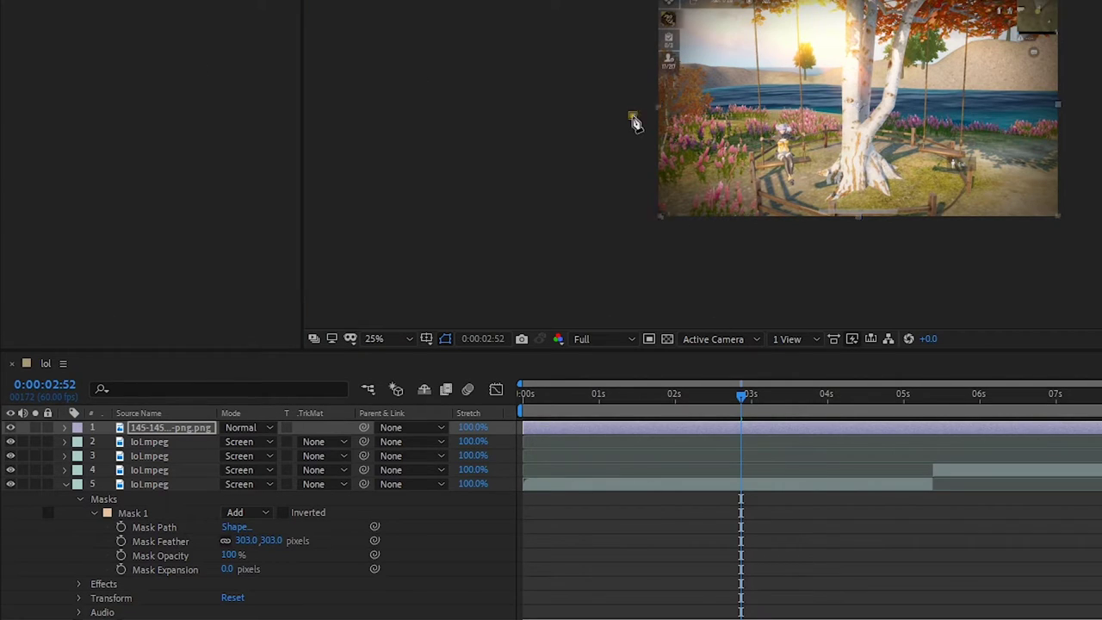
Step: Draw a closed curved Pen mask on the vignette layer and reveal its Transform properties
left_click_drag(633, 117, 758, 107)
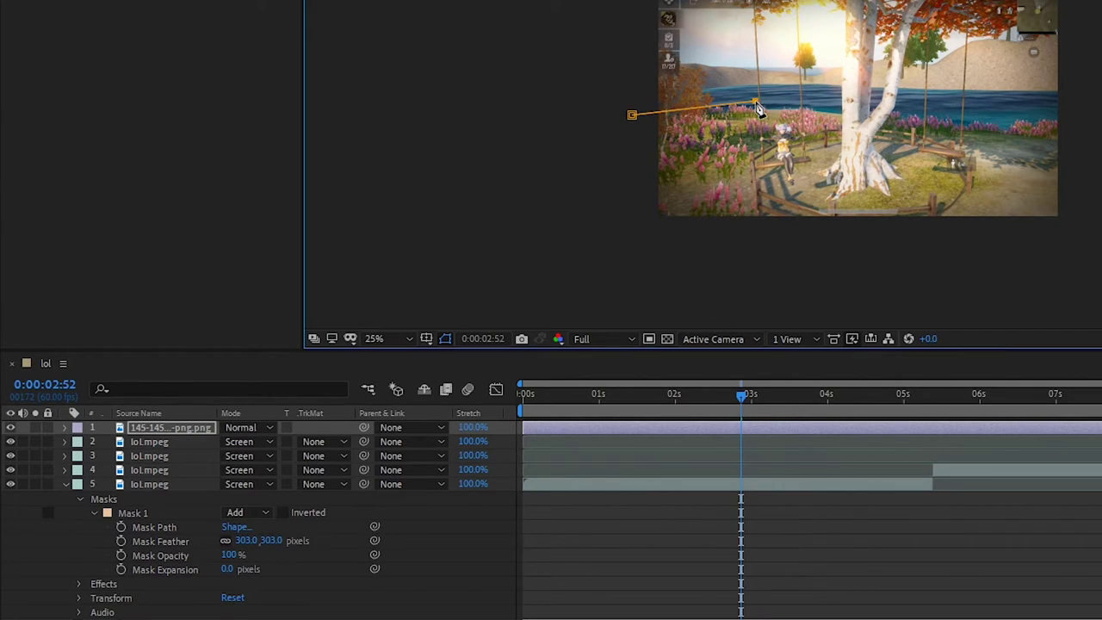
left_click(1093, 240)
left_click(941, 255)
left_click(681, 248)
left_click(594, 228)
left_click(600, 186)
left_click(632, 115)
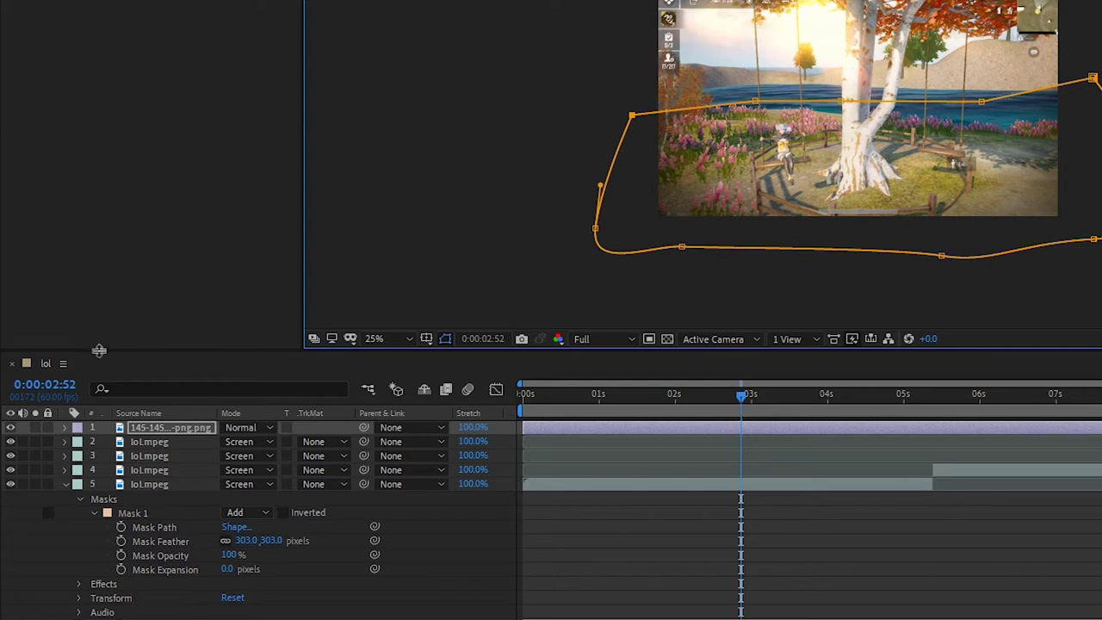
left_click(66, 429)
left_click(78, 457)
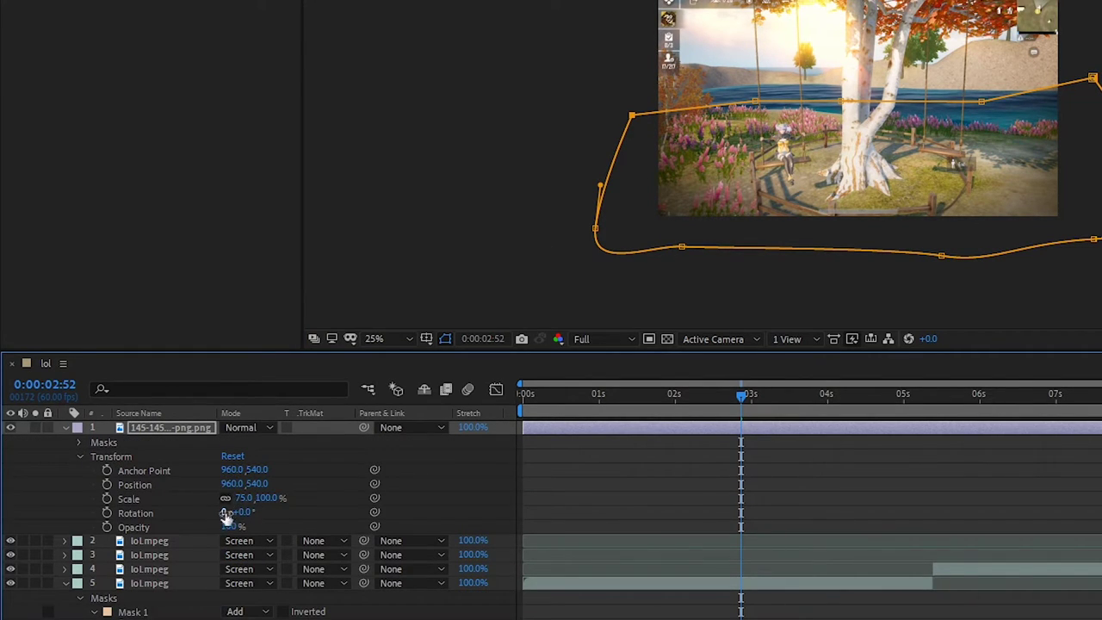
Step: Feather the vignette's Mask 1 by 26 px, undoing an accidental second mask
left_click(81, 442)
left_click(93, 457)
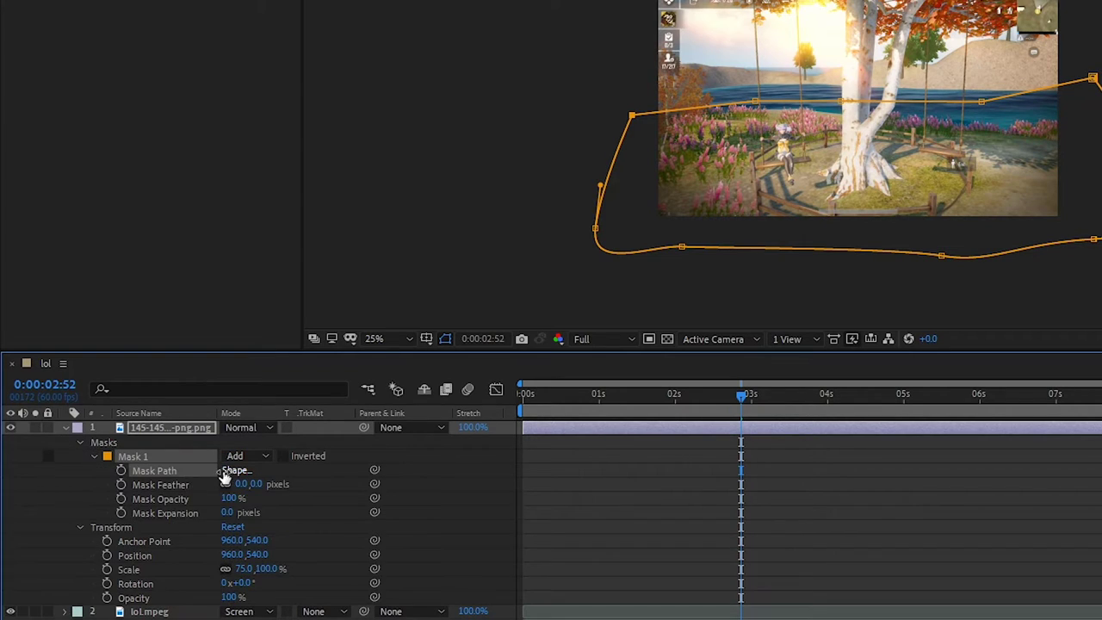
left_click_drag(245, 485, 265, 479)
left_click(414, 174)
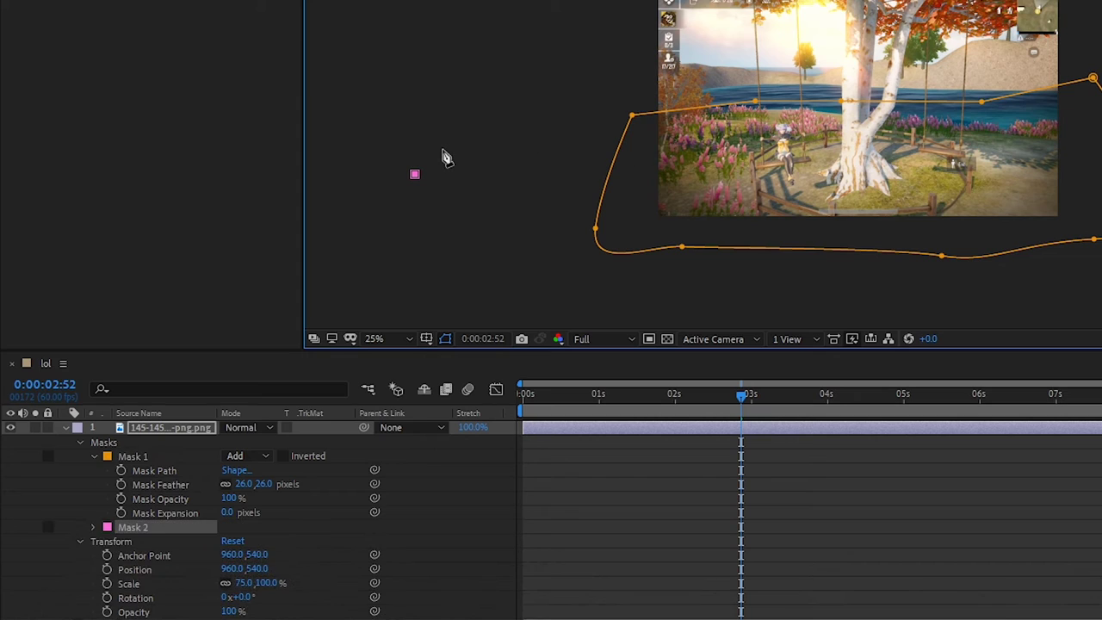
key("ctrl+z")
Step: Duplicate the vignette layer at the 1:23 playhead position
left_click(564, 94)
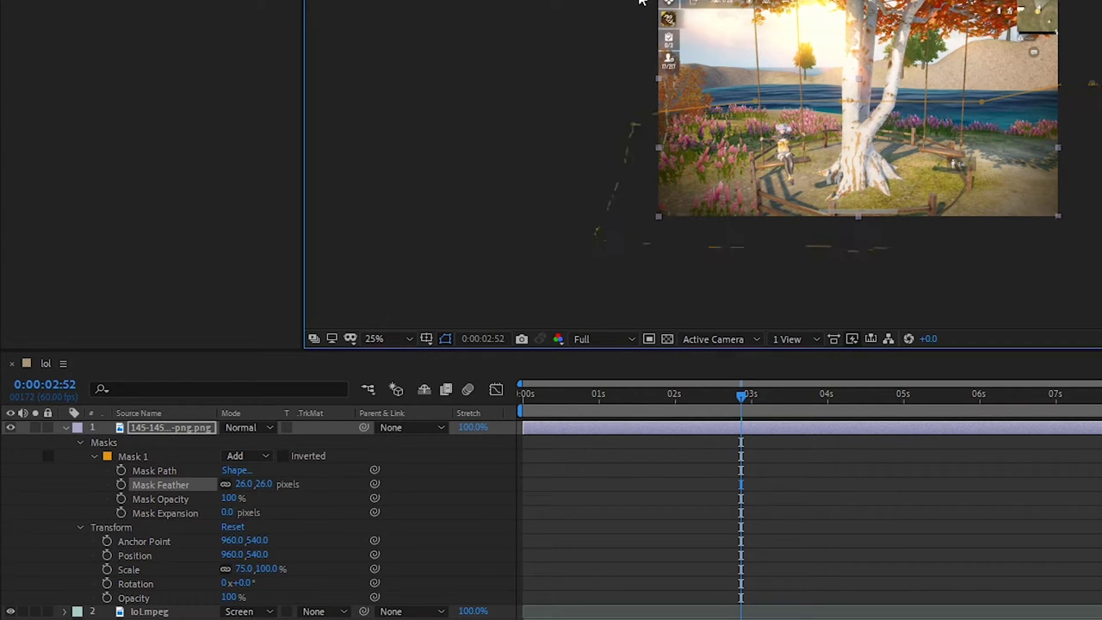
left_click_drag(741, 395, 628, 398)
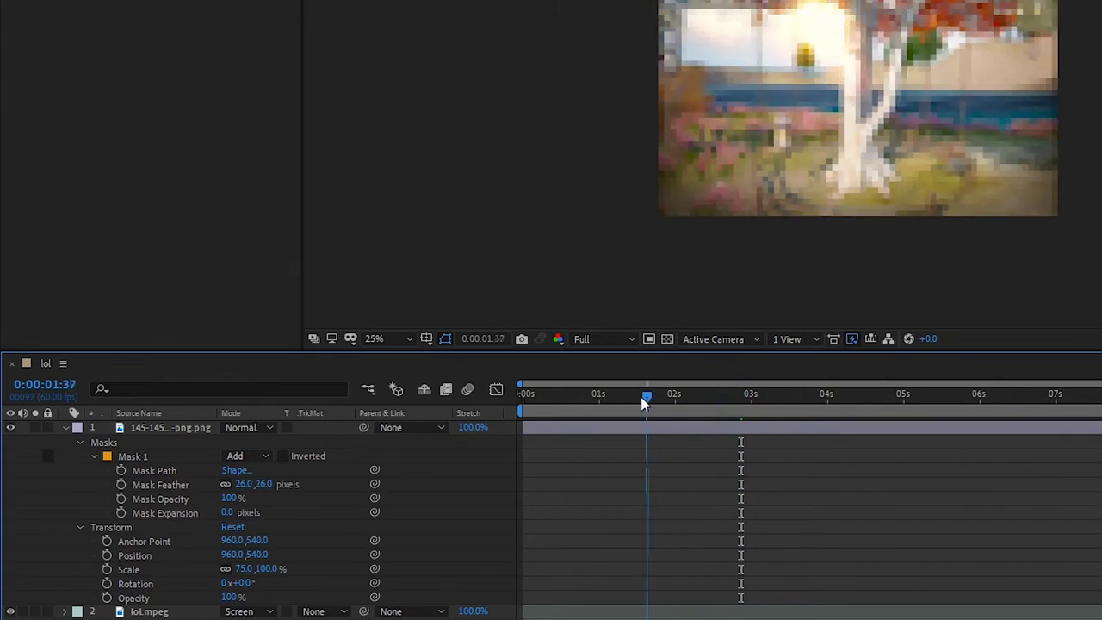
left_click(648, 428)
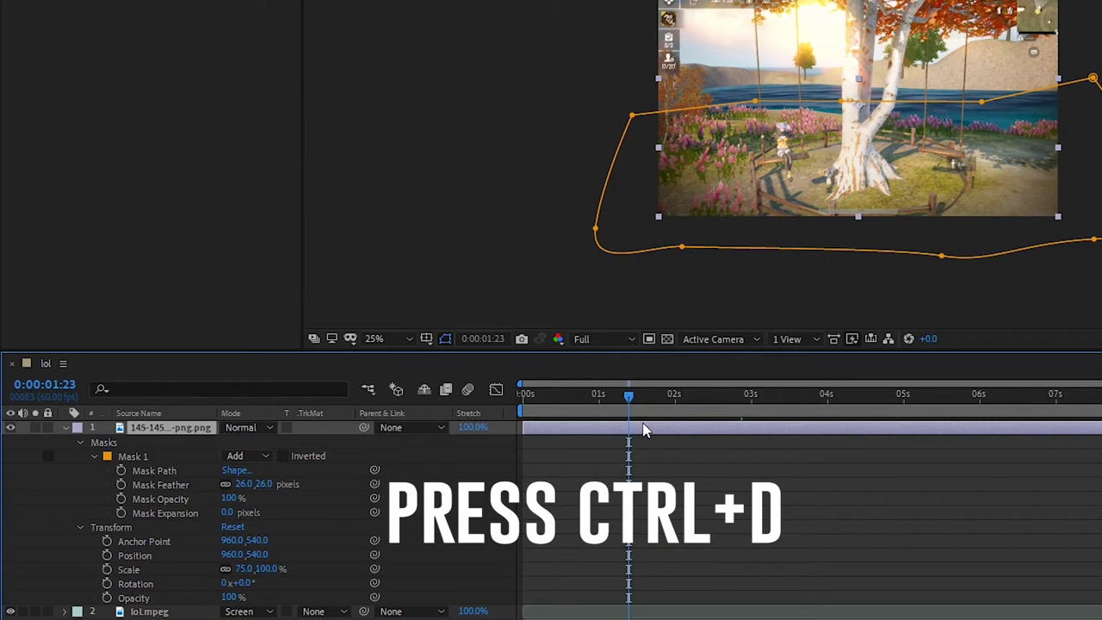
key("ctrl+d")
Step: Lower the top vignette copy's Mask Opacity to 32% and preview the composition
left_click(109, 459)
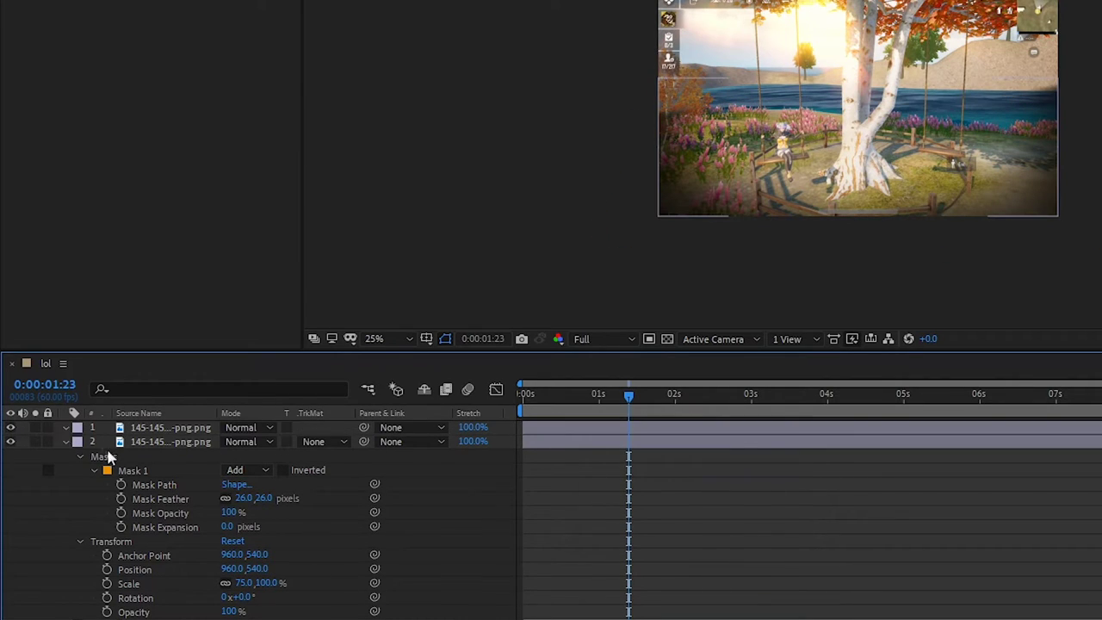
left_click(80, 443)
left_click(94, 457)
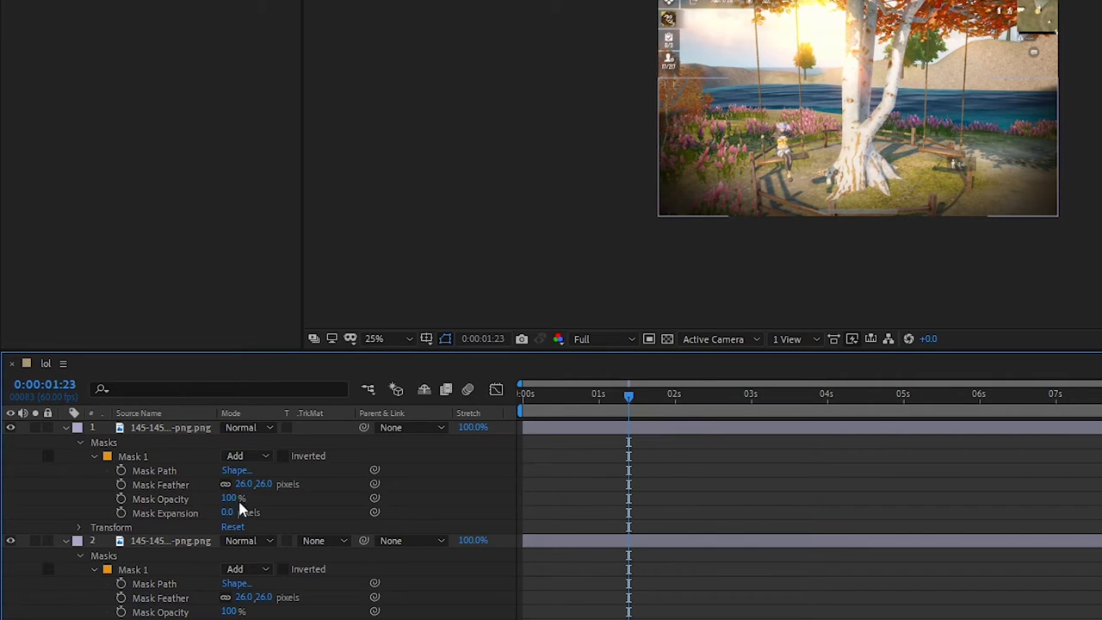
left_click_drag(232, 499, 186, 513)
left_click(563, 239)
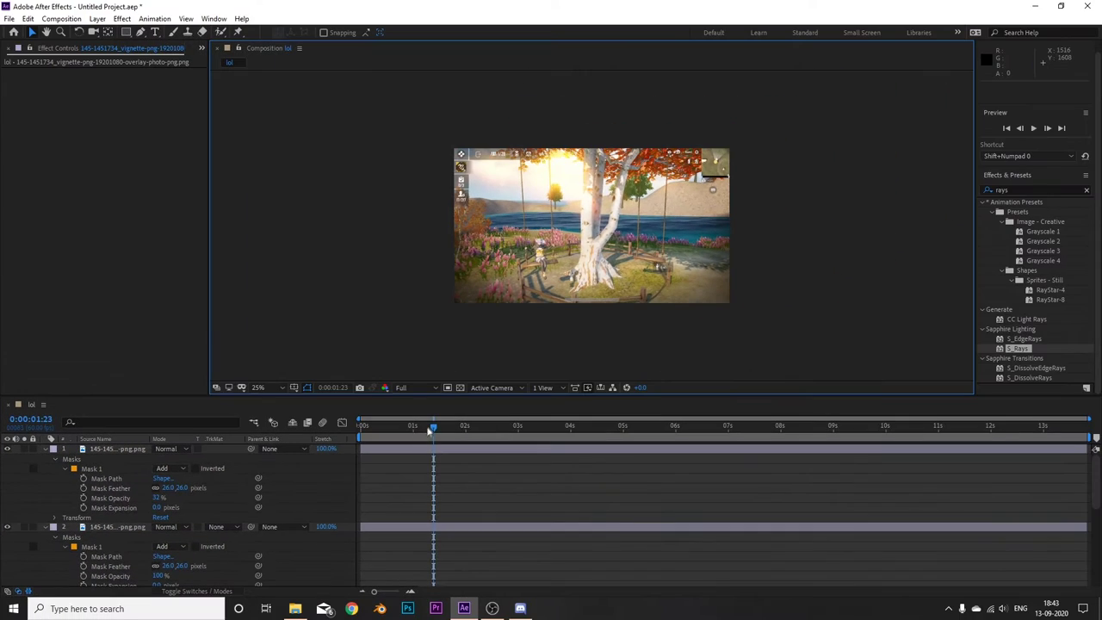
key("space")
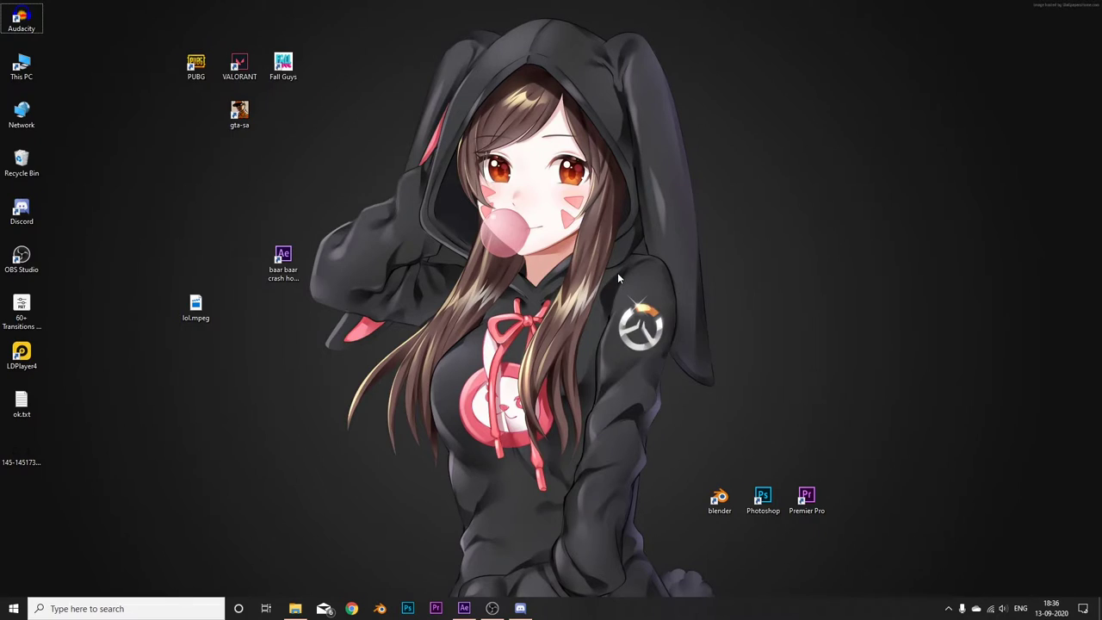
Step: Refresh the desktop and move the After Effects shortcut further left
right_click(617, 272)
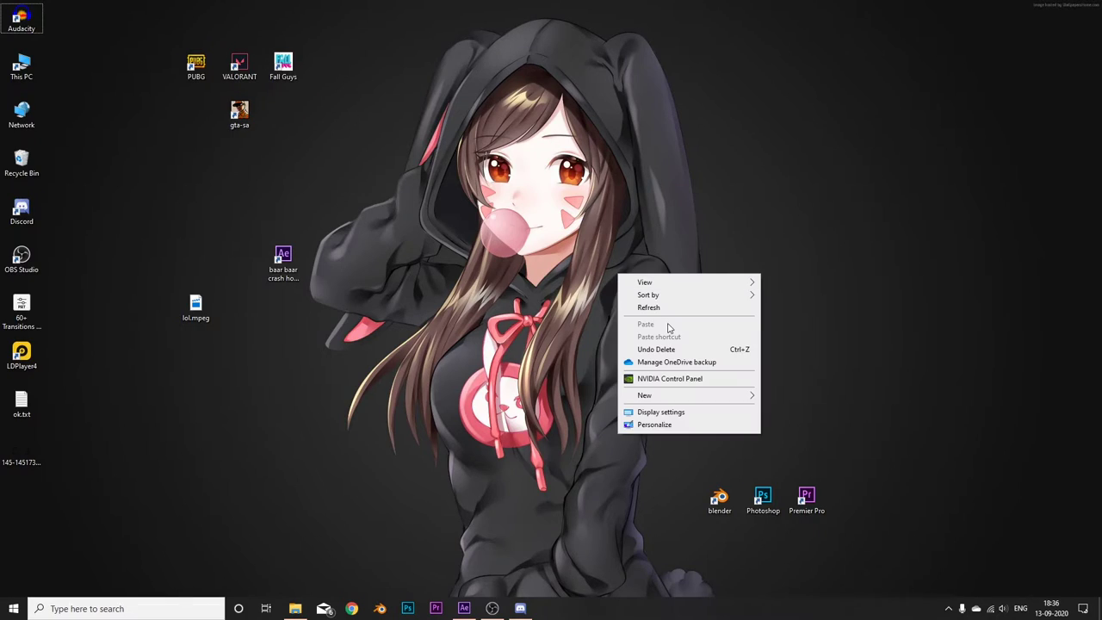
left_click(670, 309)
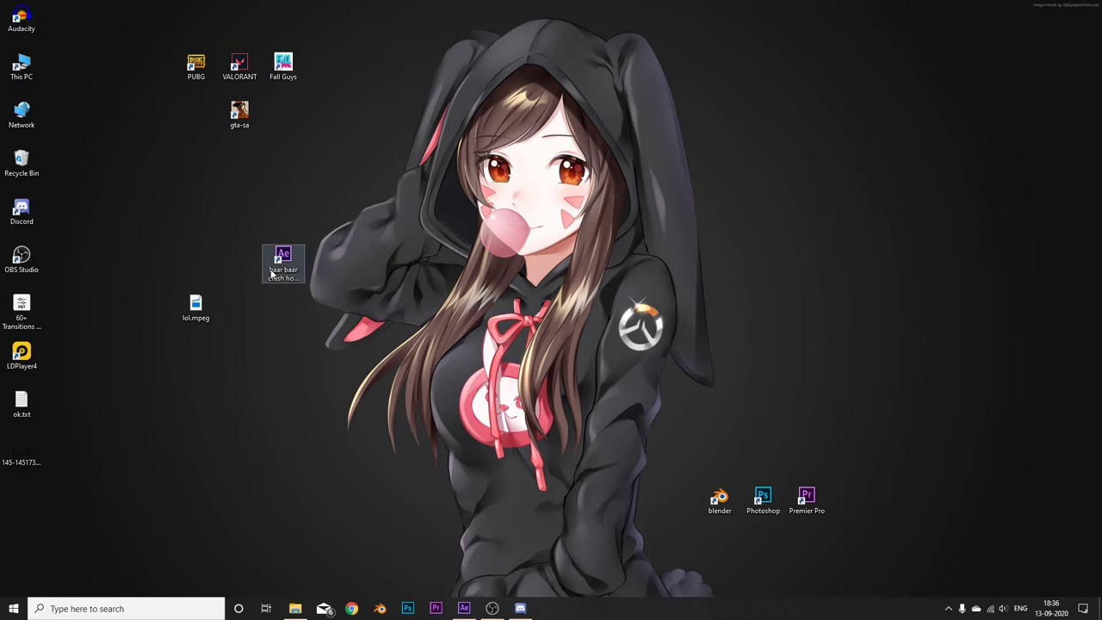
left_click_drag(272, 273, 228, 274)
Step: Permanently empty the 11 items from the Recycle Bin, then refresh the desktop
right_click(26, 164)
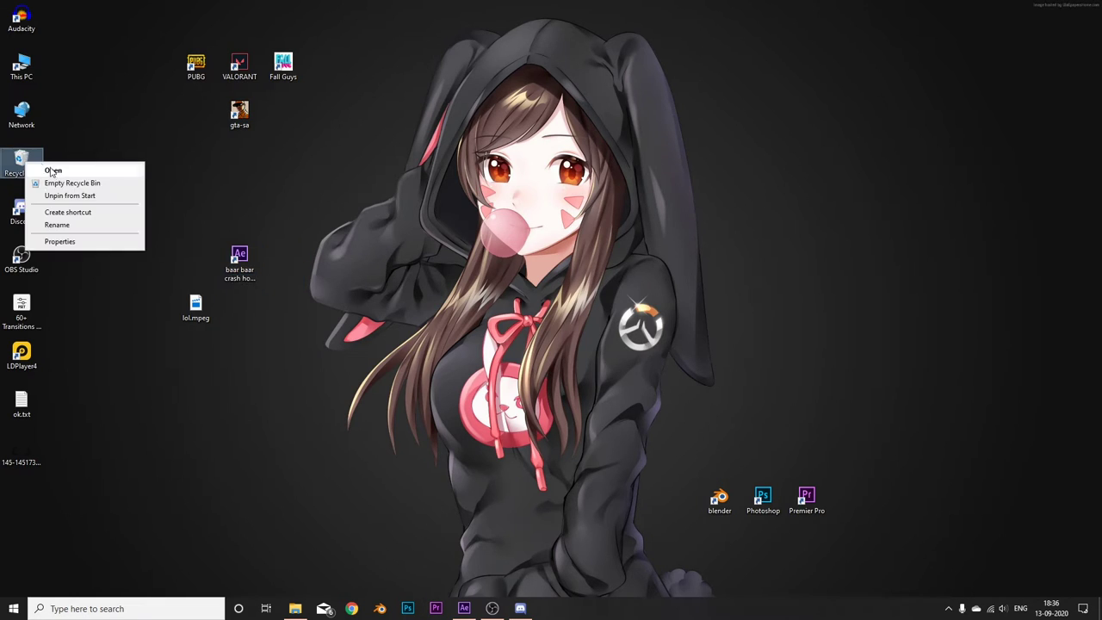
left_click(60, 183)
left_click(598, 314)
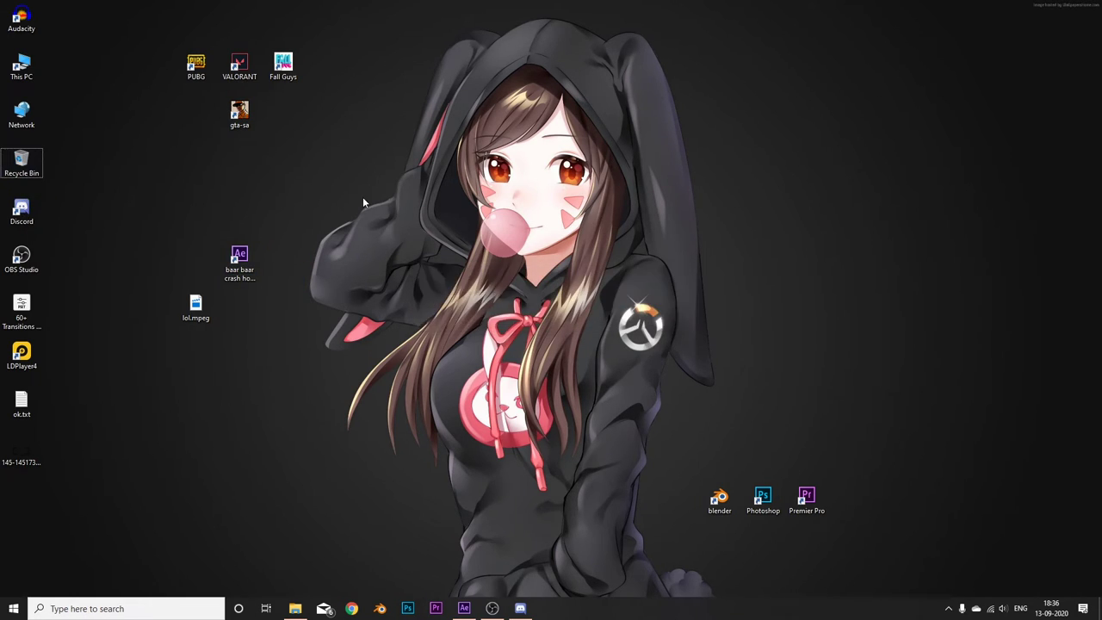
right_click(362, 196)
left_click(480, 231)
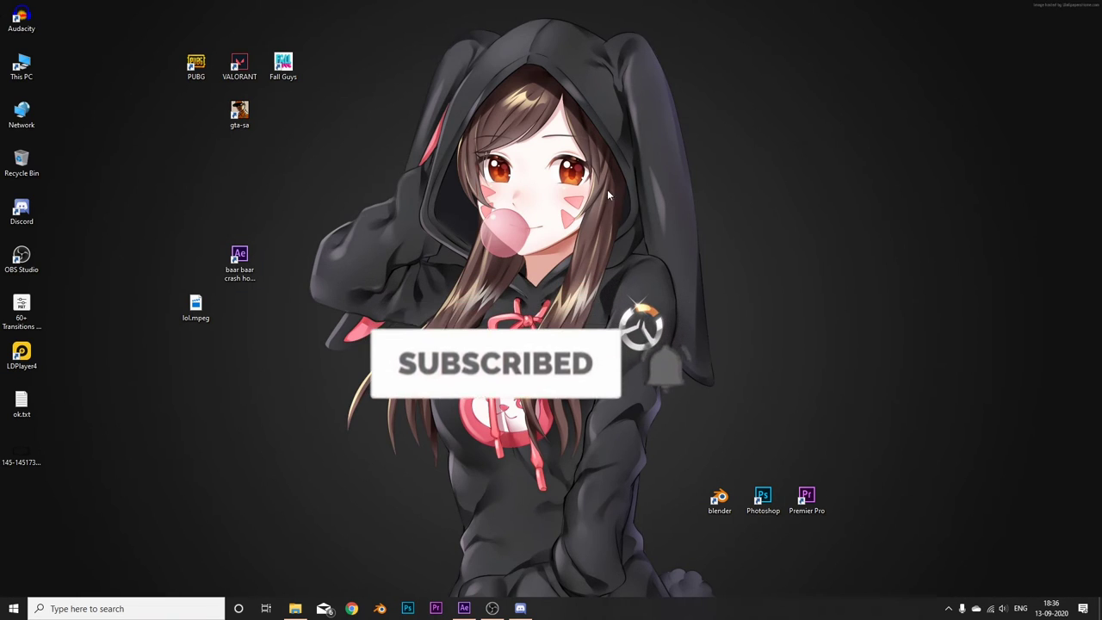
right_click(195, 125)
left_click(215, 164)
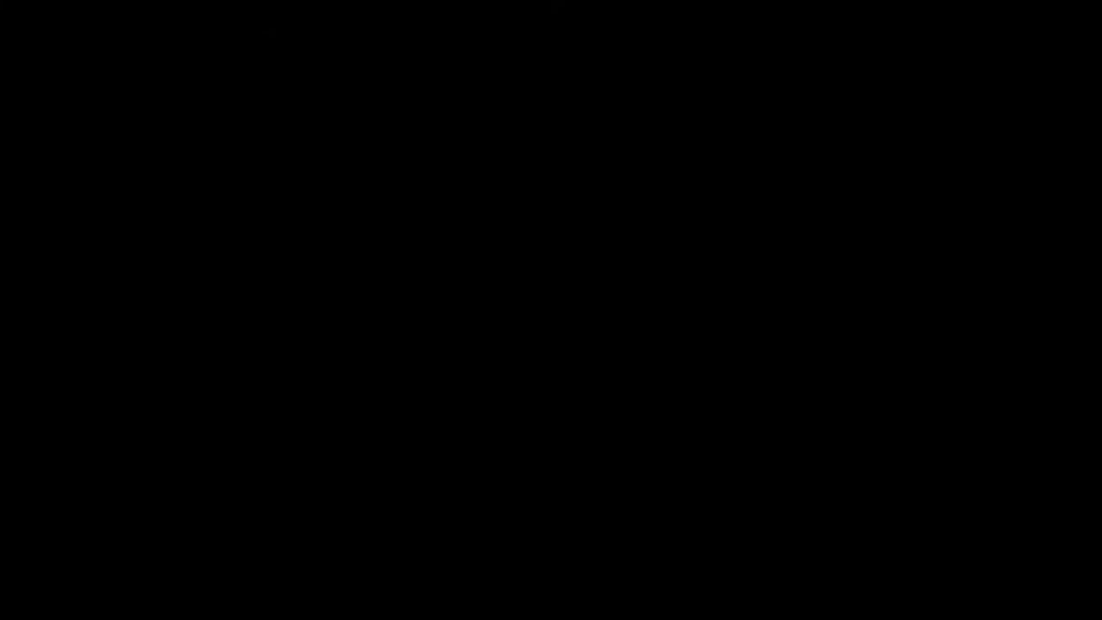